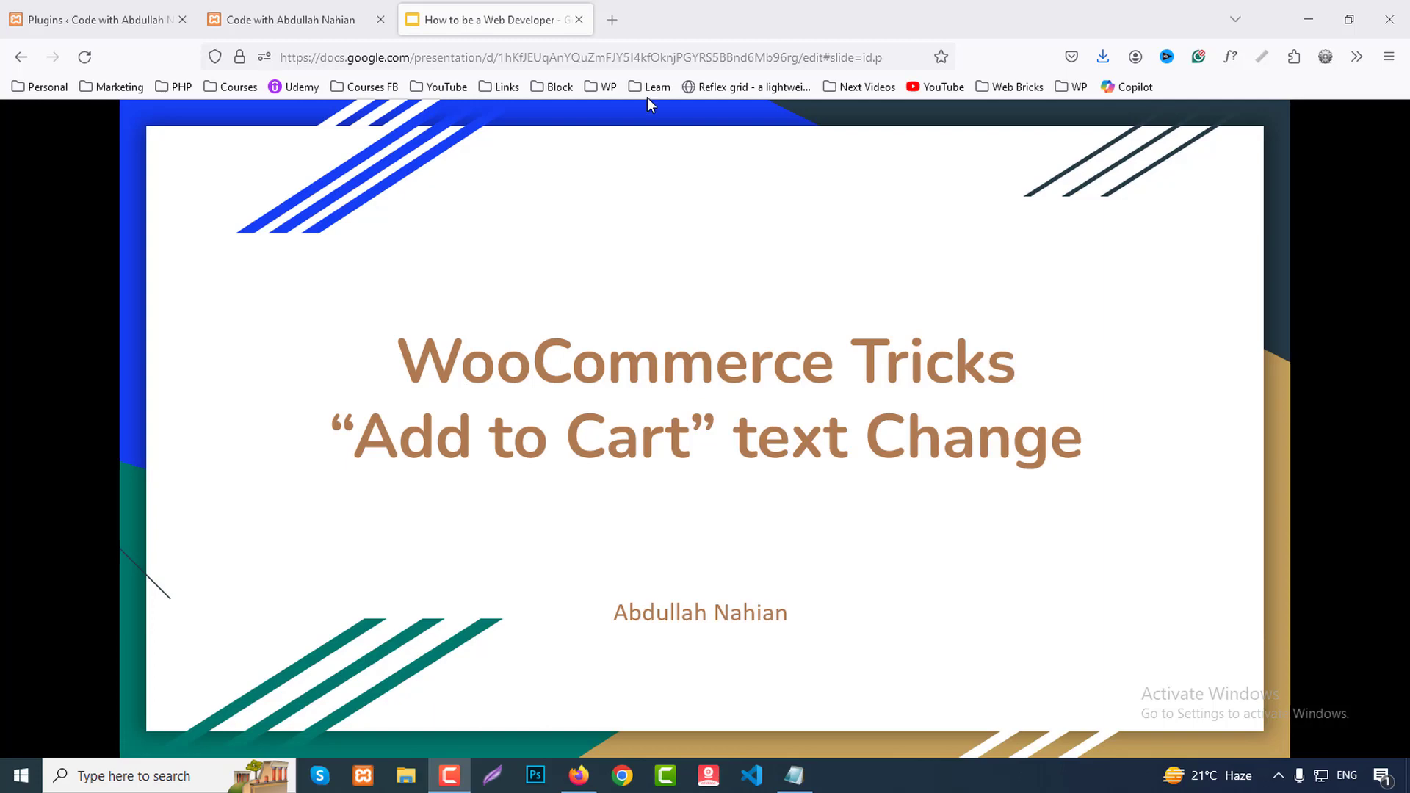
Step: Reload the shop home page and check the Best Selling and Trending Products buttons read 'Add to cart'
{"action": "left_click", "coordinate": [327, 17]}
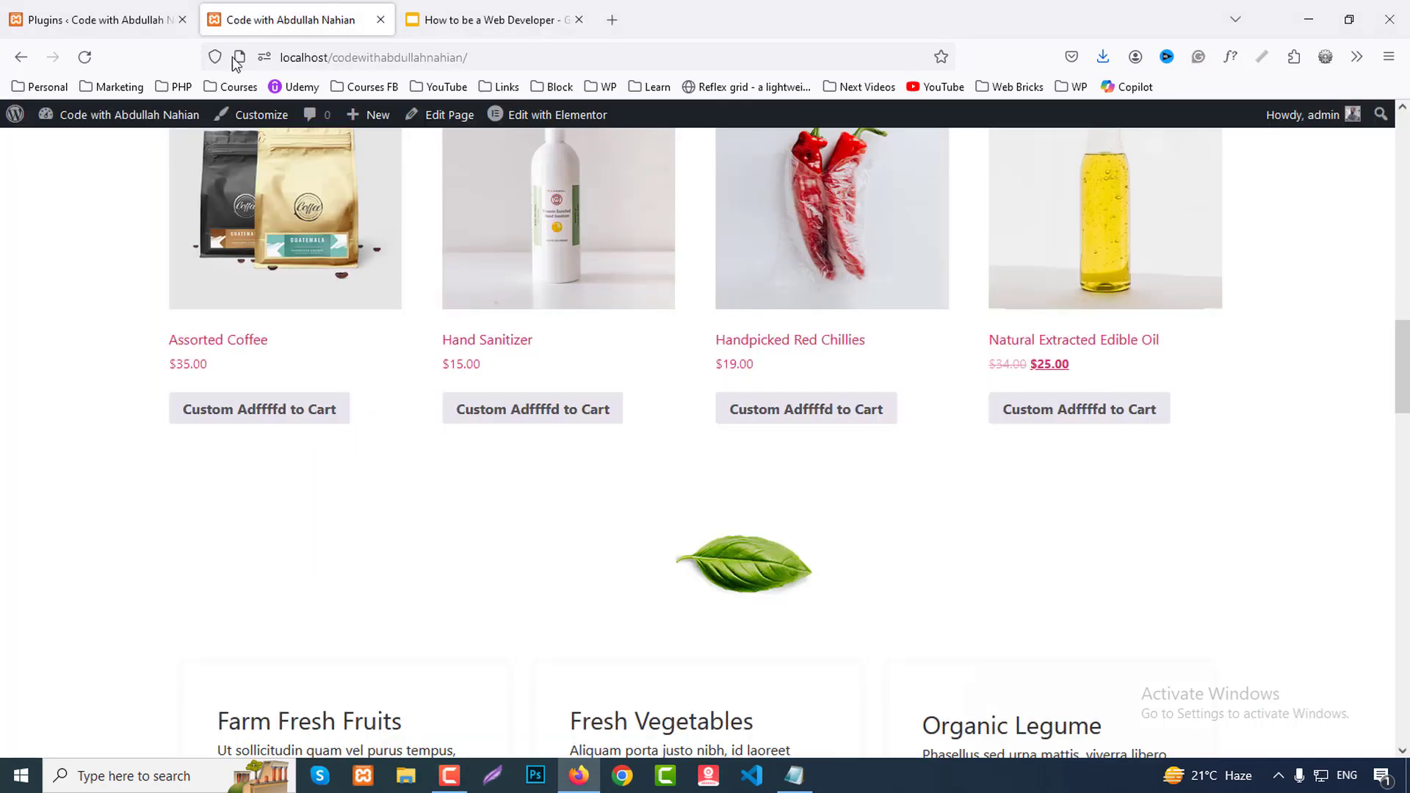
{"action": "left_click", "coordinate": [83, 67]}
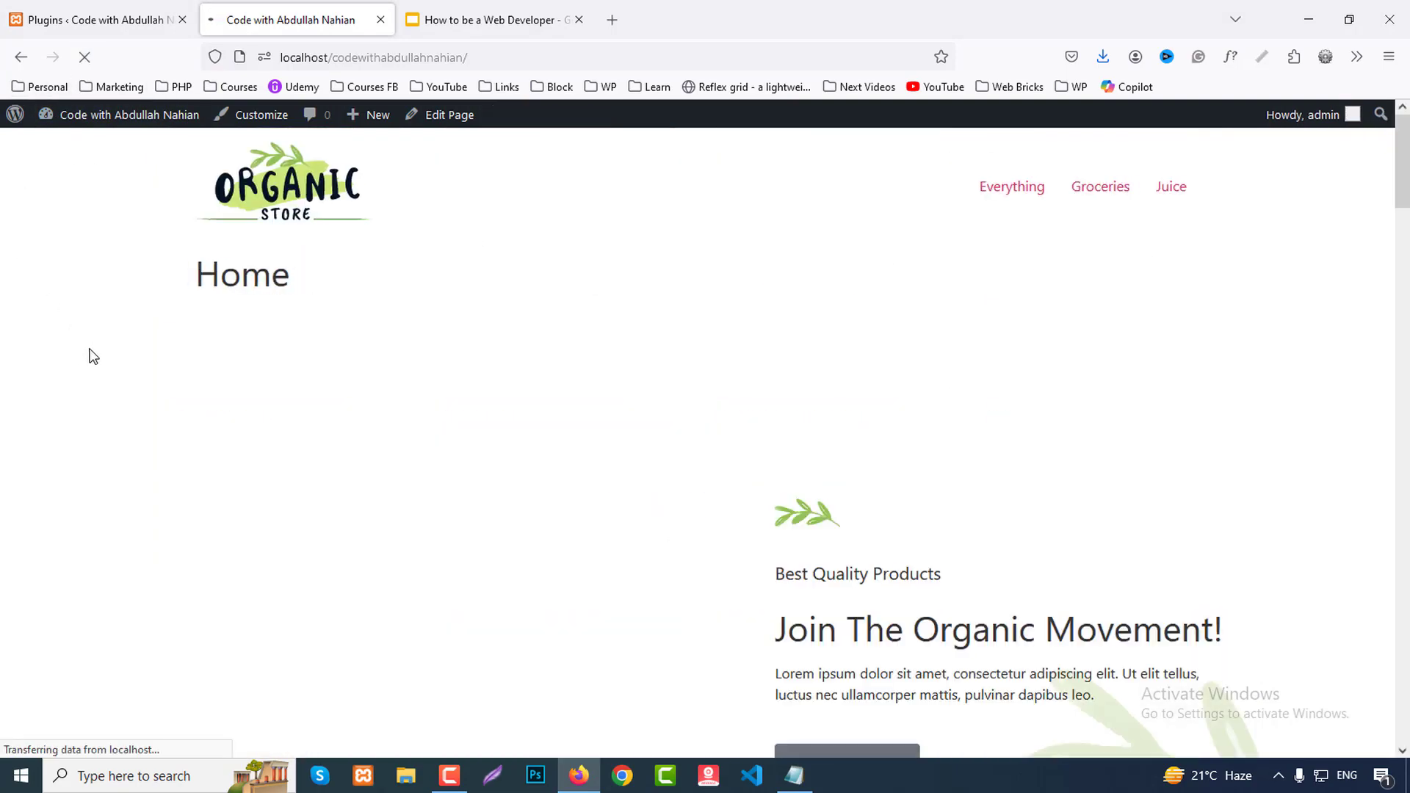
{"action": "scroll", "coordinate": [93, 357], "scroll_direction": "down", "scroll_amount": 12}
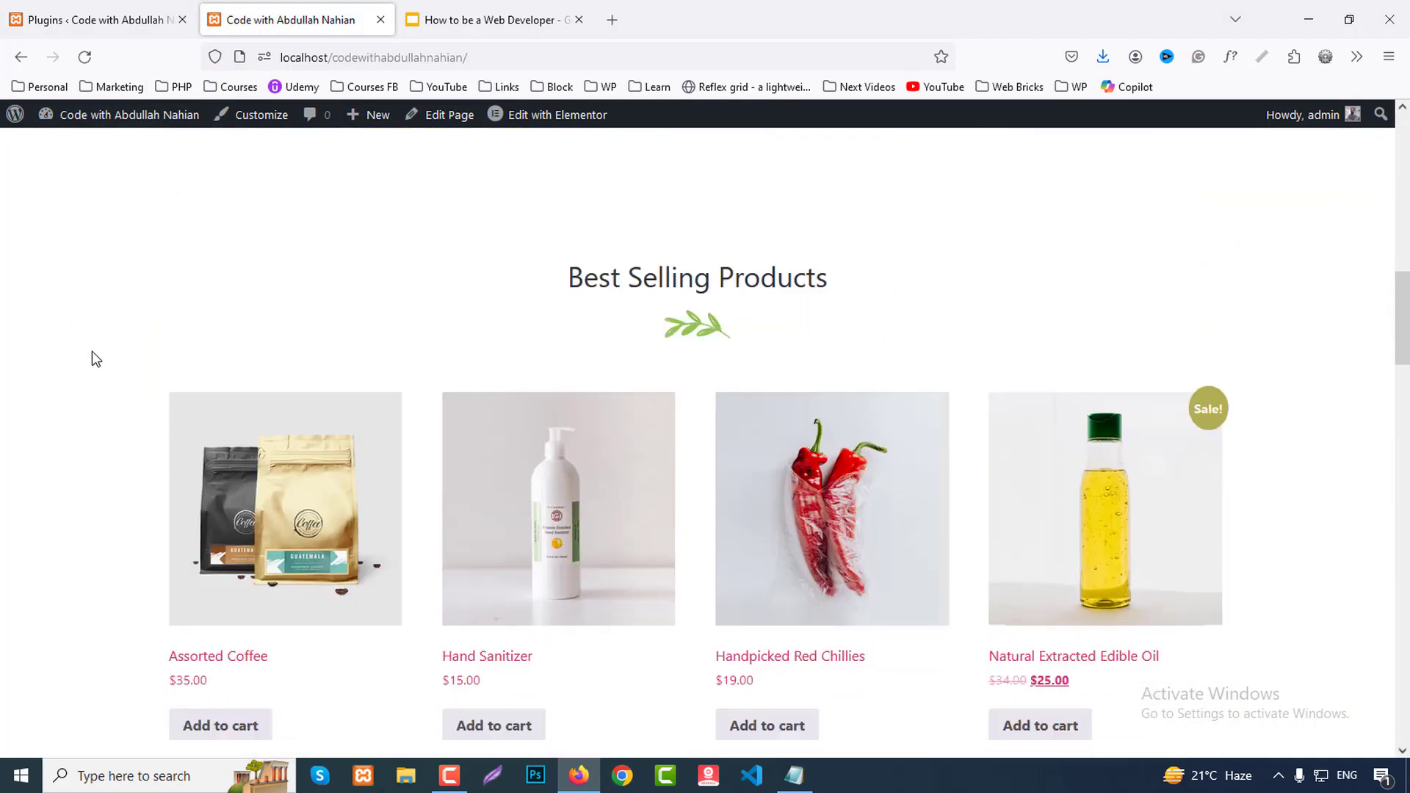
{"action": "scroll", "coordinate": [93, 354], "scroll_direction": "down", "scroll_amount": 5}
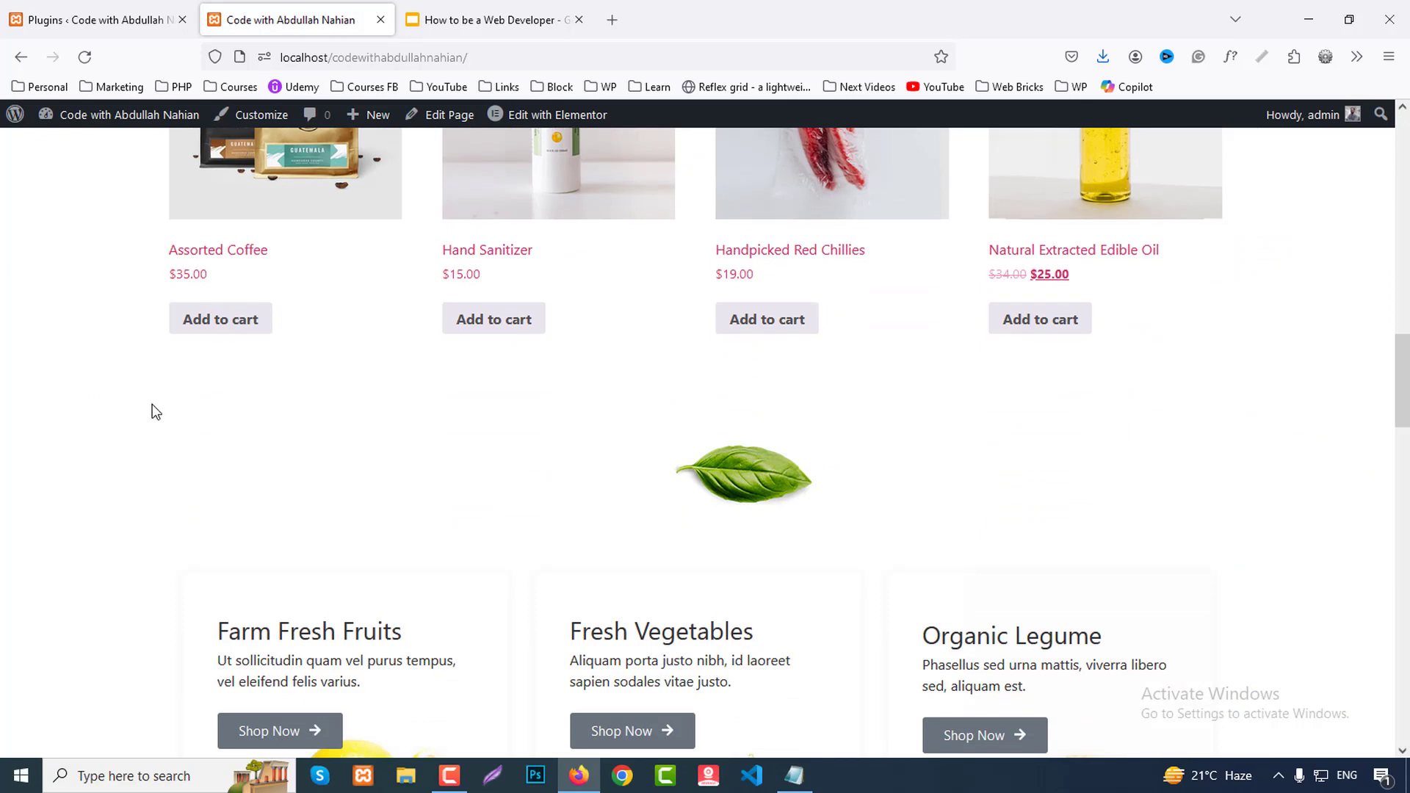
{"action": "scroll", "coordinate": [1327, 477], "scroll_direction": "down", "scroll_amount": 10}
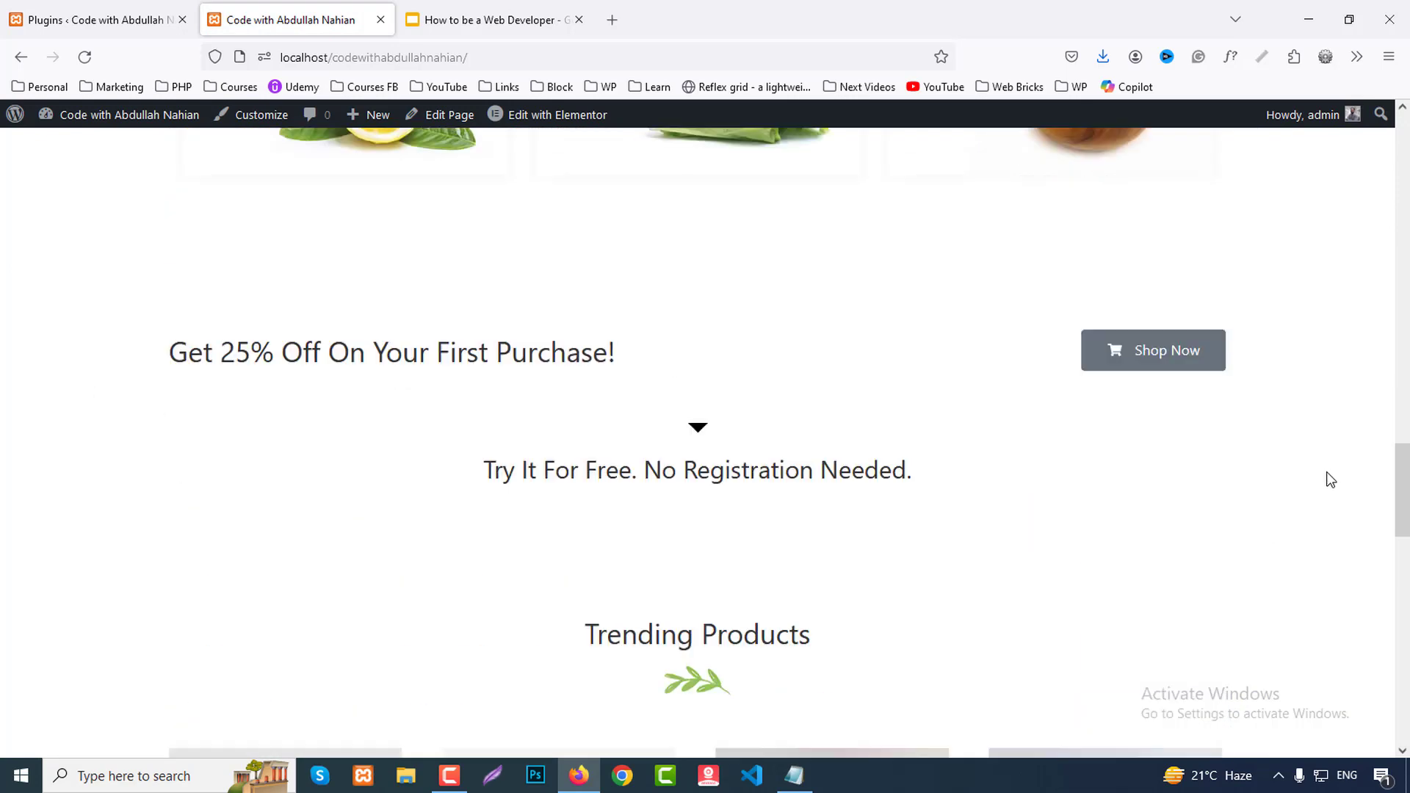
{"action": "scroll", "coordinate": [1331, 479], "scroll_direction": "down", "scroll_amount": 10}
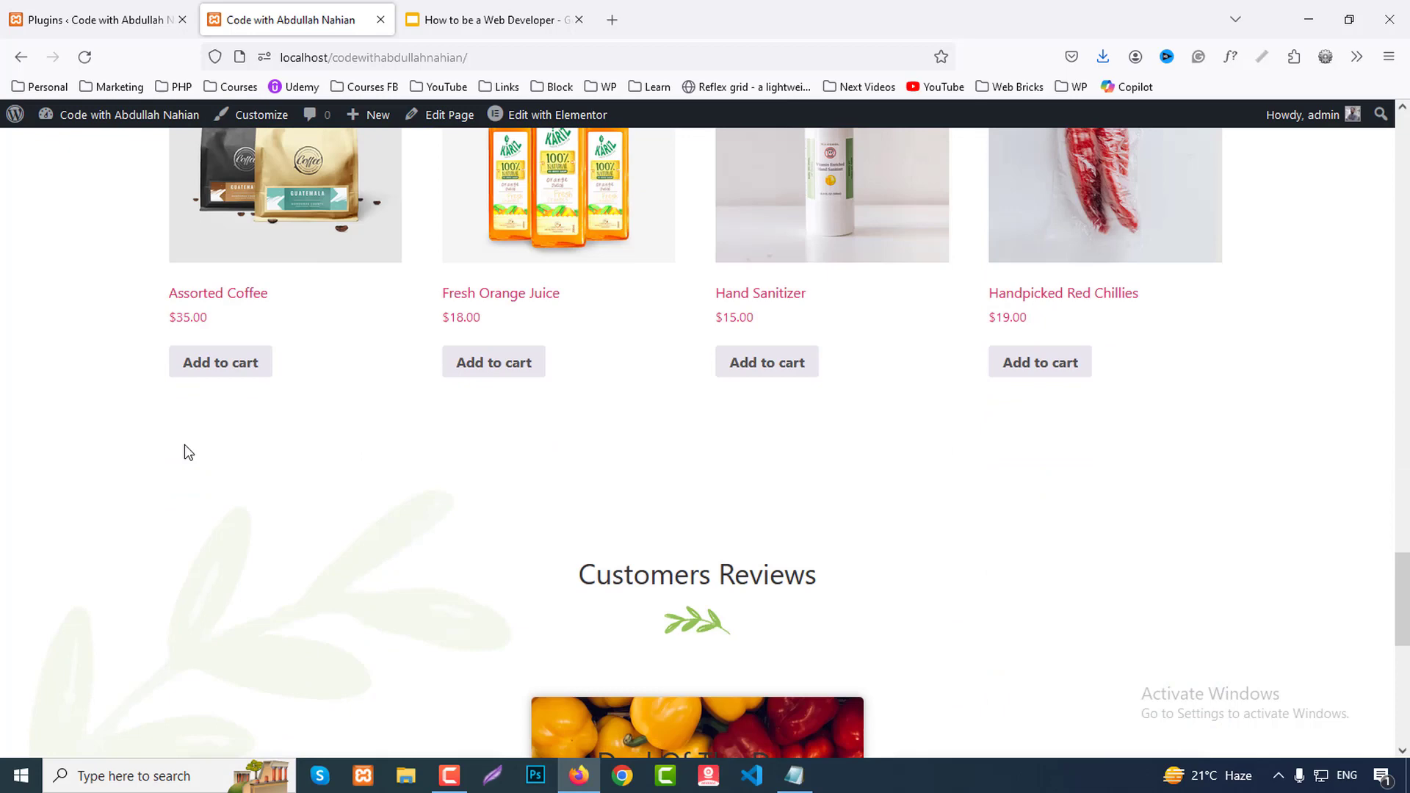
{"action": "scroll", "coordinate": [192, 466], "scroll_direction": "up", "scroll_amount": 5}
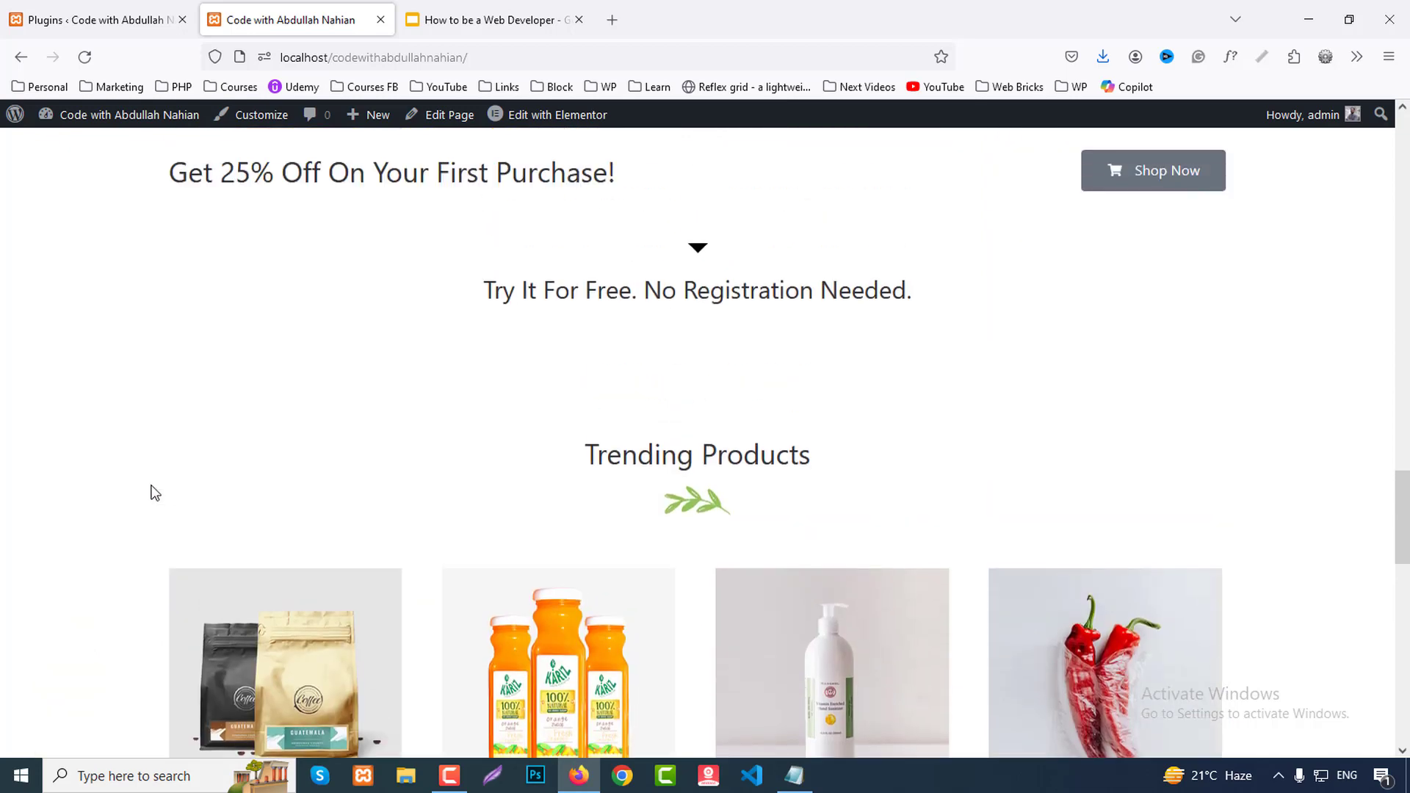
Step: Search the plugin directory for 'code', then install and activate Code Snippets
{"action": "left_click", "coordinate": [100, 15]}
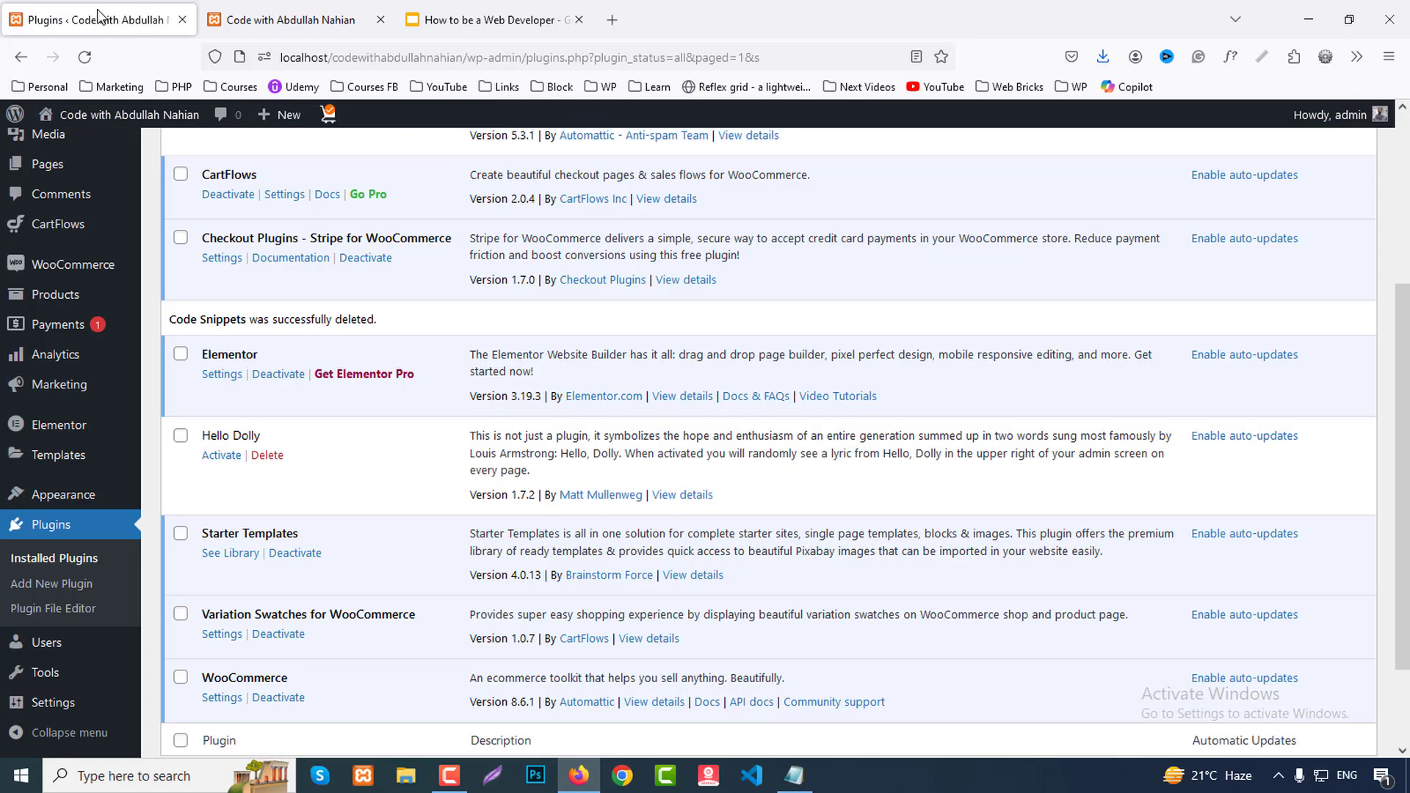
{"action": "left_click", "coordinate": [45, 586]}
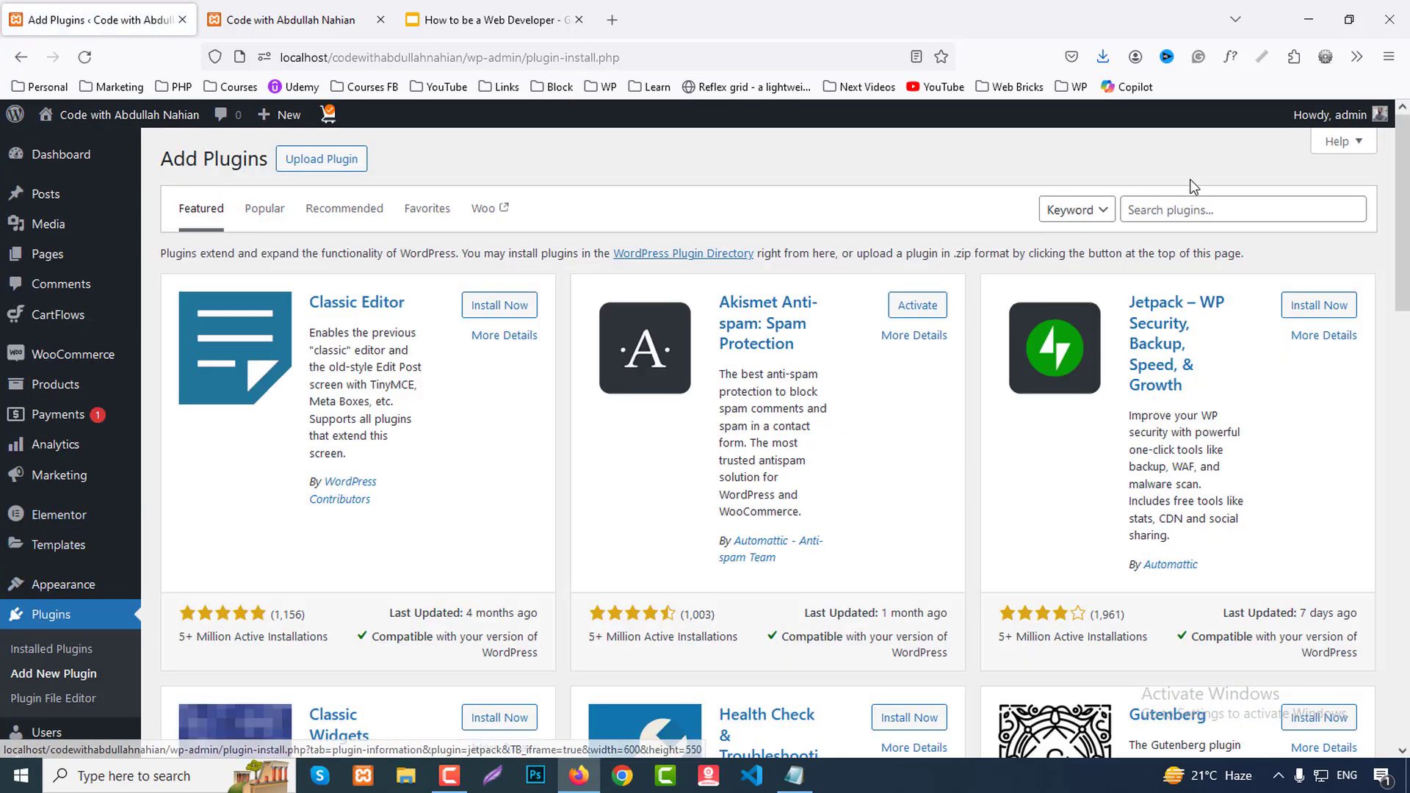
{"action": "left_click", "coordinate": [1171, 211]}
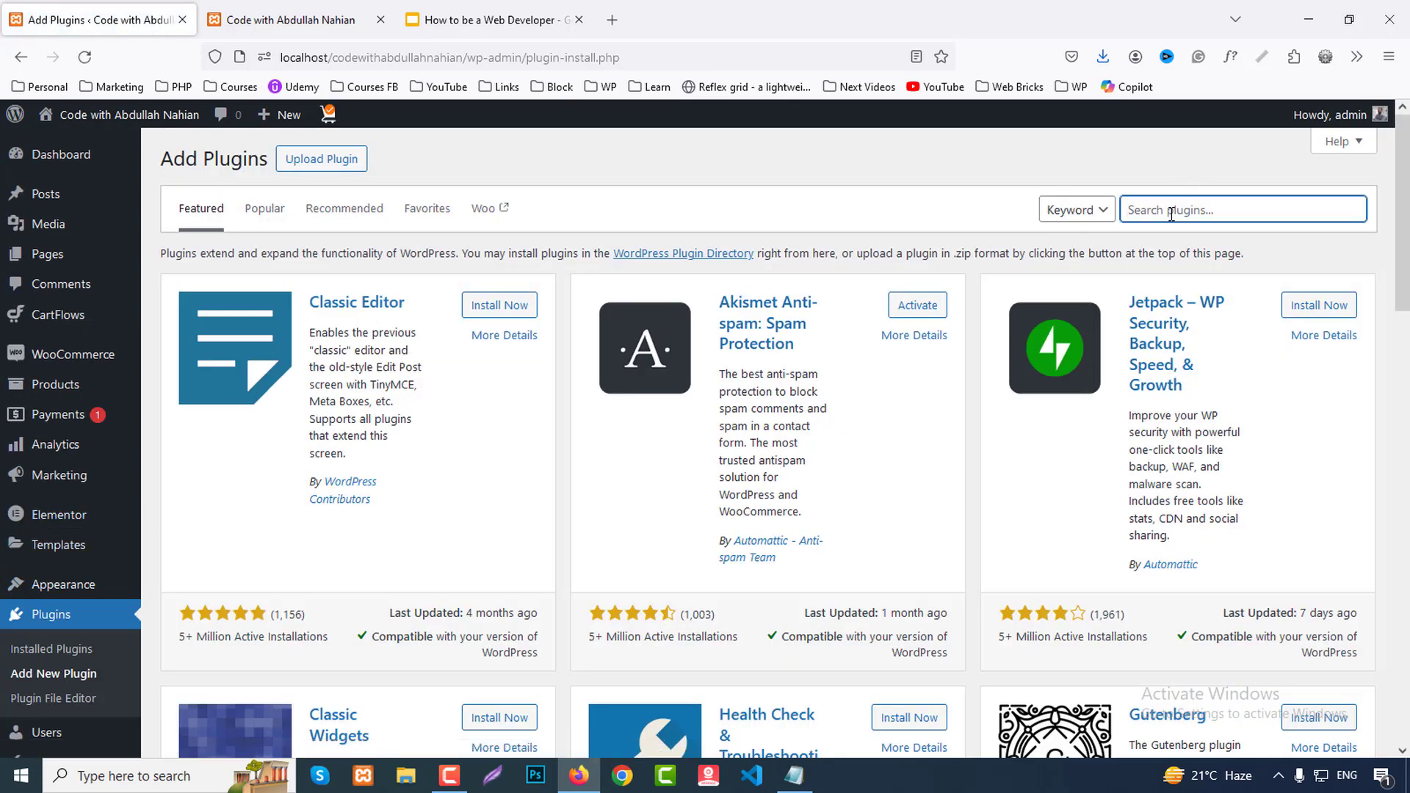
{"action": "type", "text": "code"}
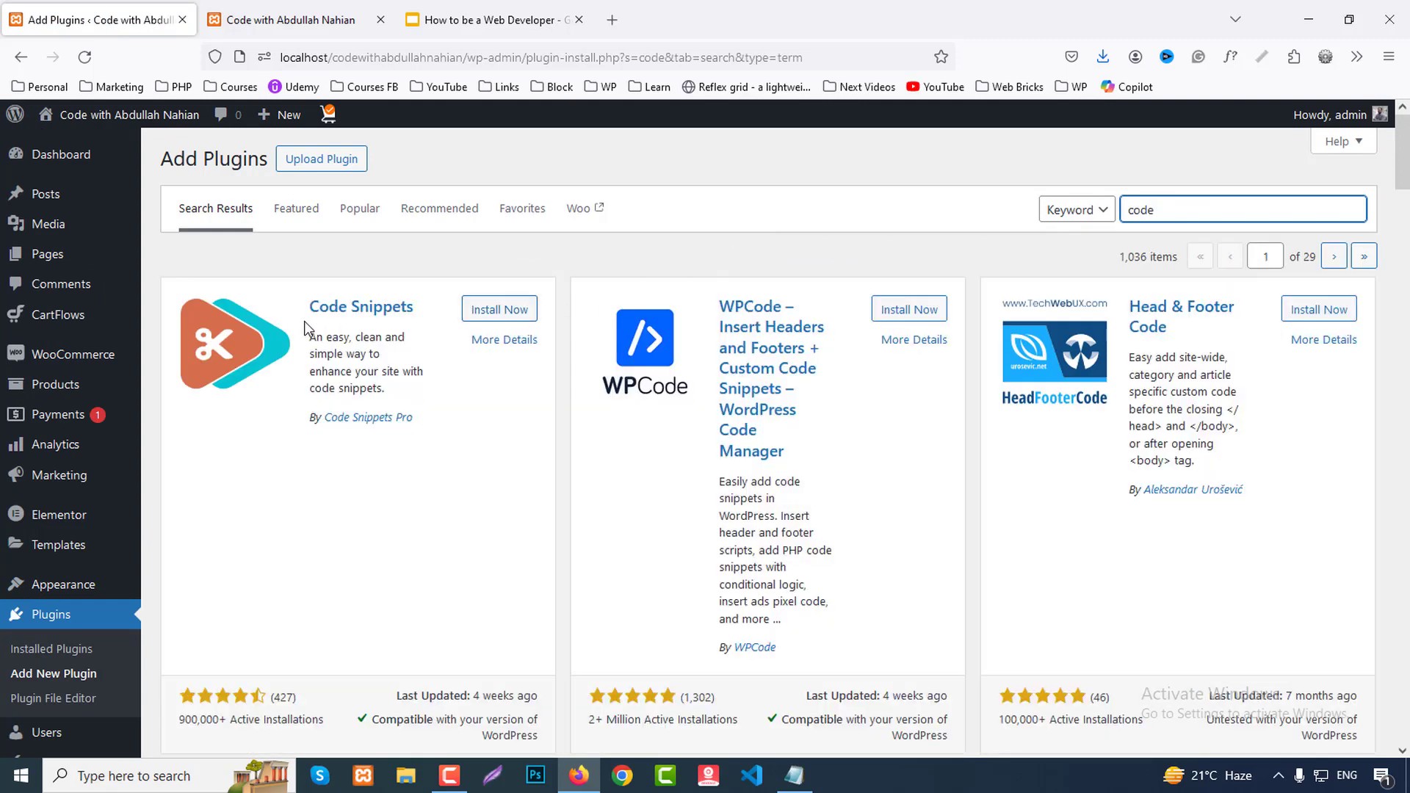
{"action": "left_click", "coordinate": [494, 315]}
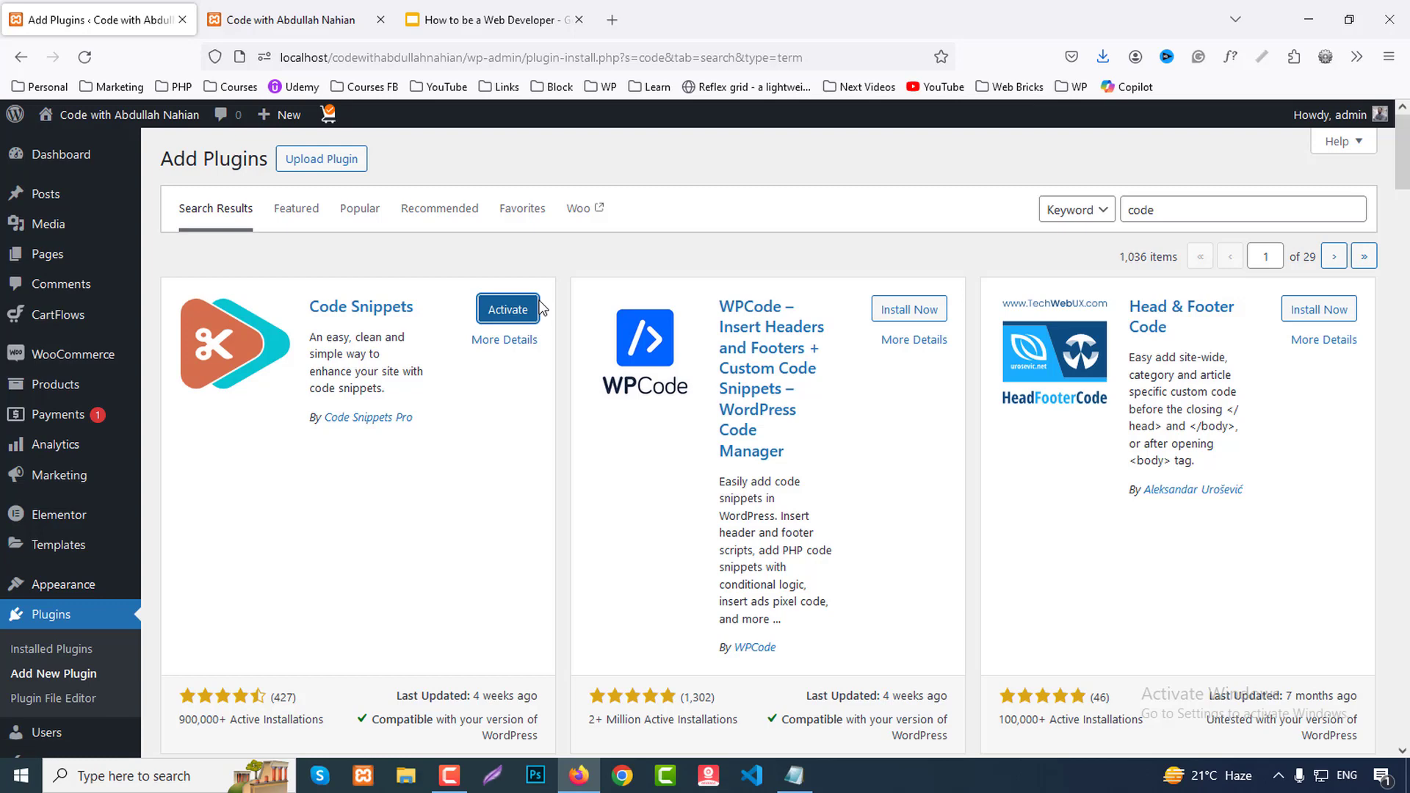
{"action": "left_click", "coordinate": [509, 318]}
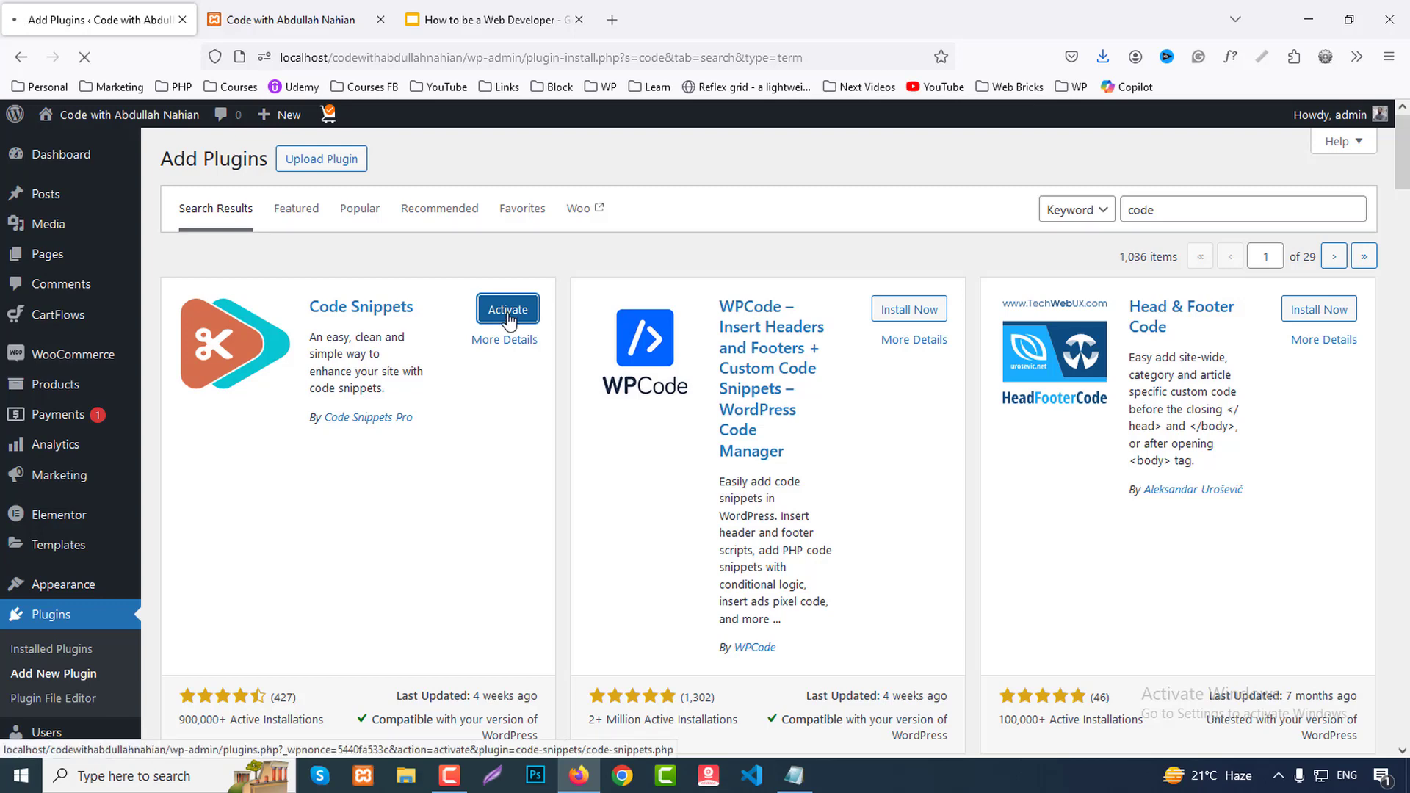
Step: Create a new snippet titled 'Add to Cart Button'
{"action": "scroll", "coordinate": [2, 468], "scroll_direction": "down", "scroll_amount": 2}
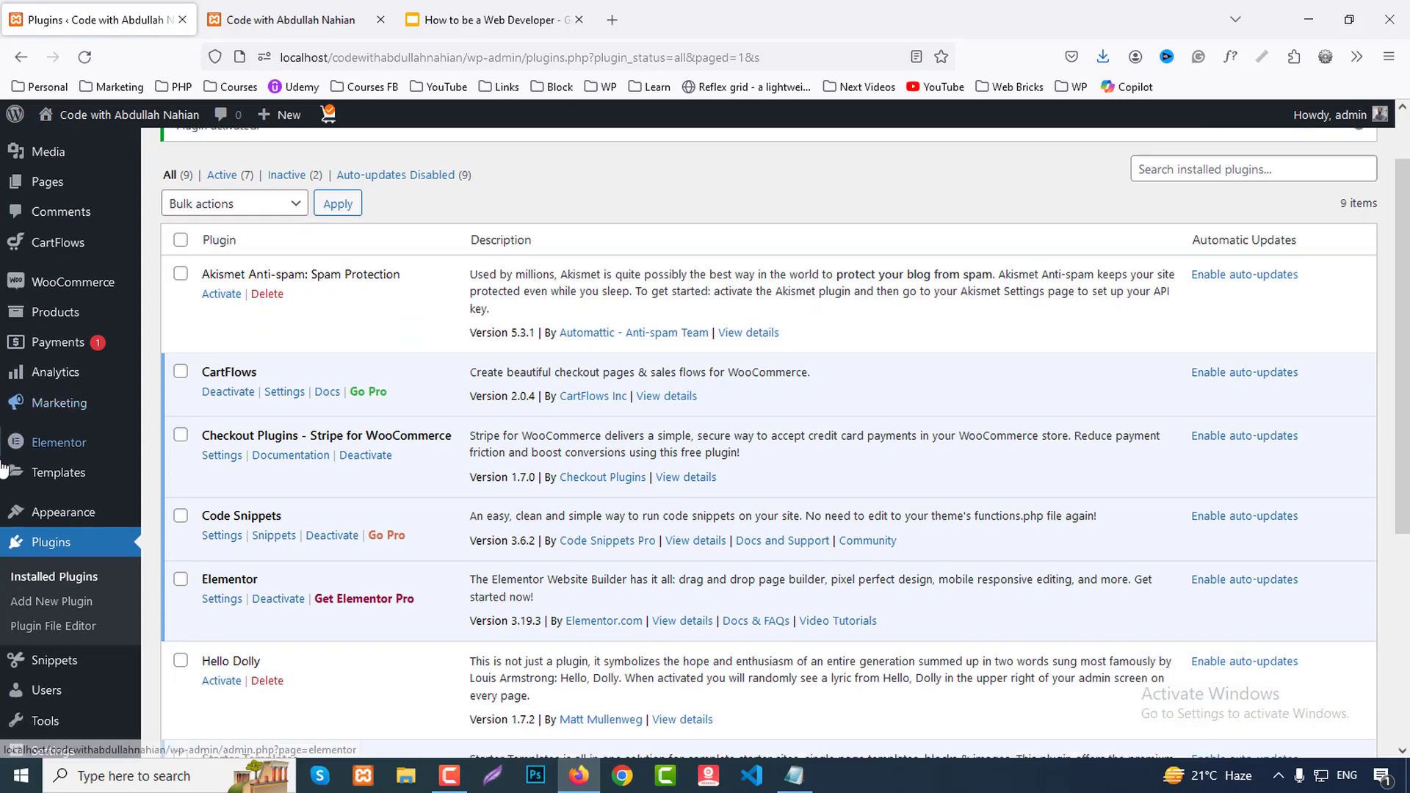
{"action": "mouse_move", "coordinate": [44, 645]}
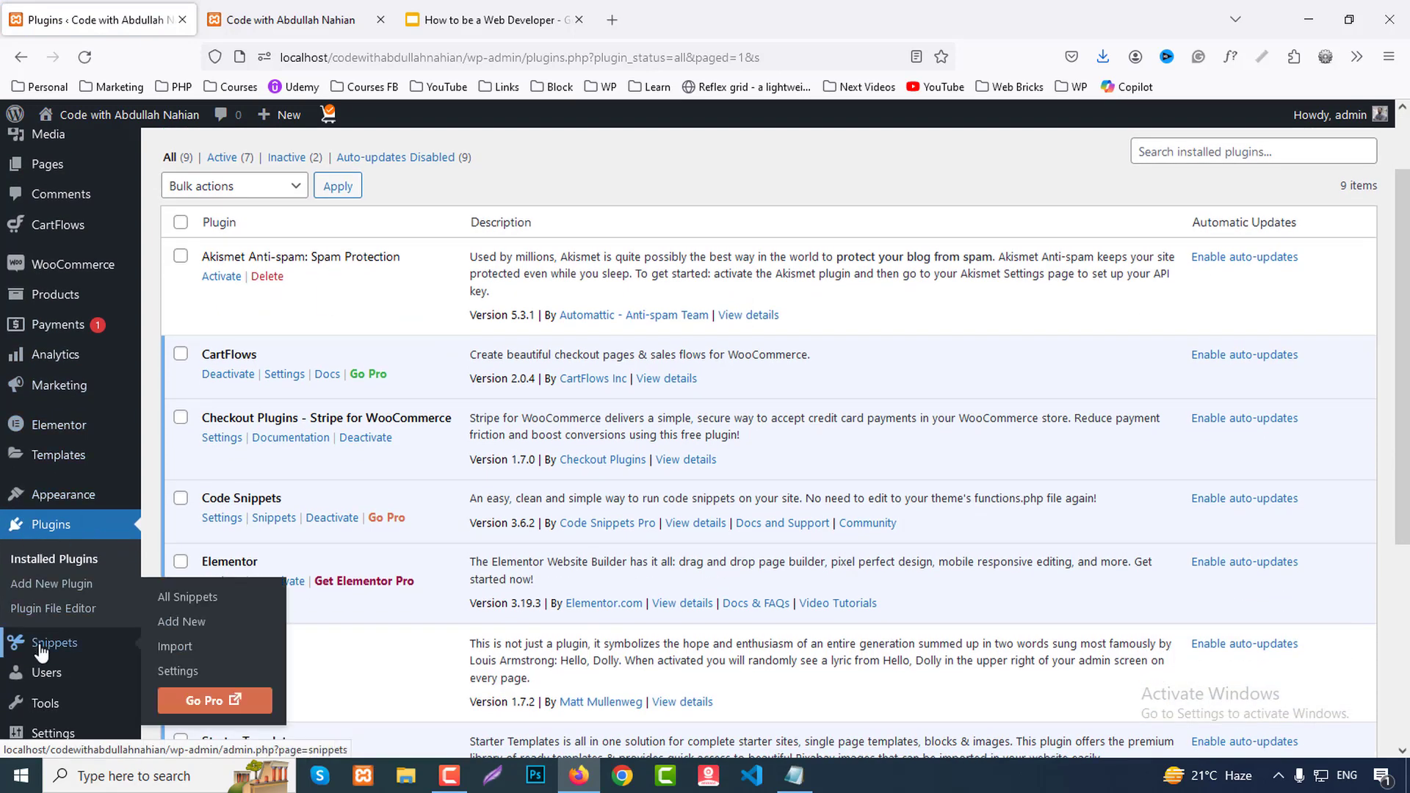
{"action": "left_click", "coordinate": [173, 598]}
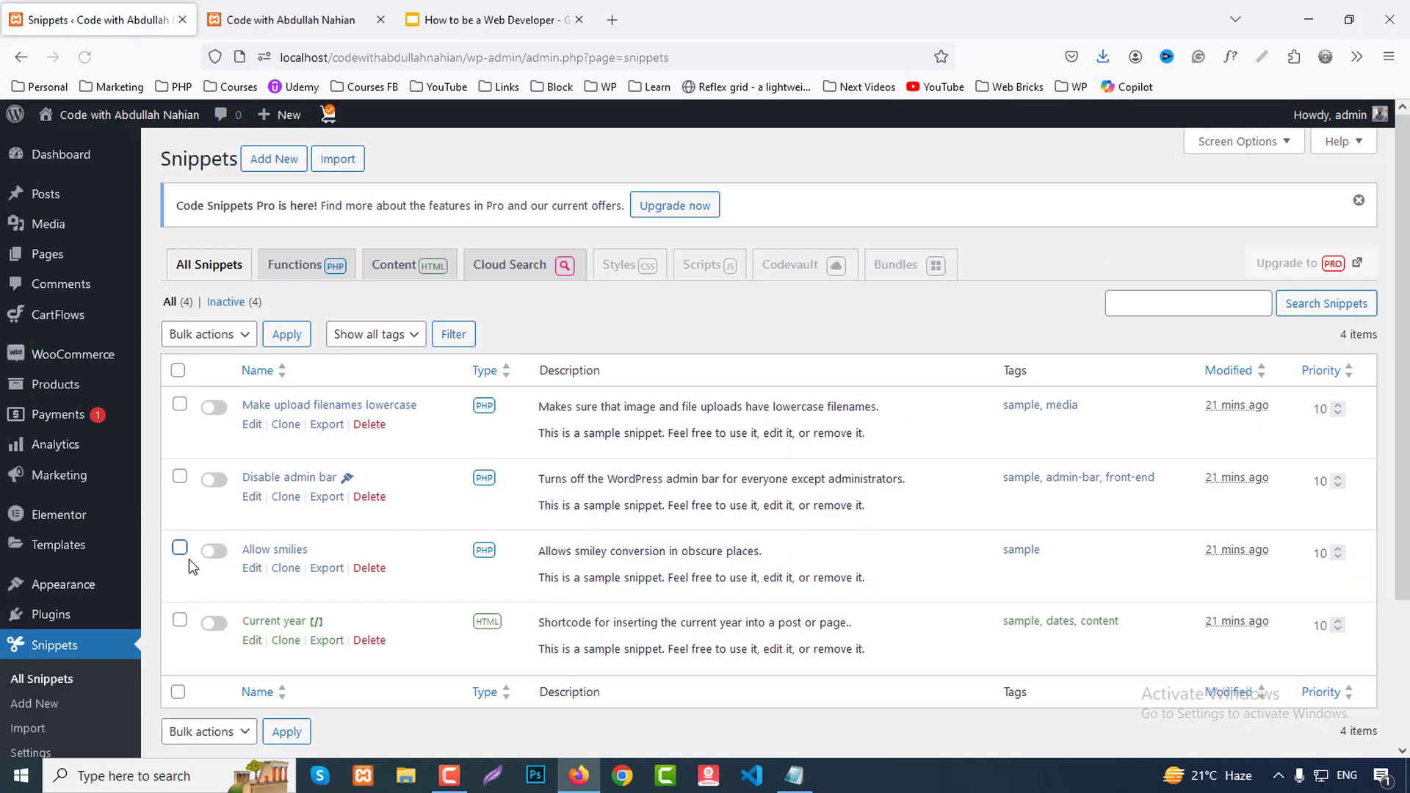
{"action": "left_click", "coordinate": [271, 165]}
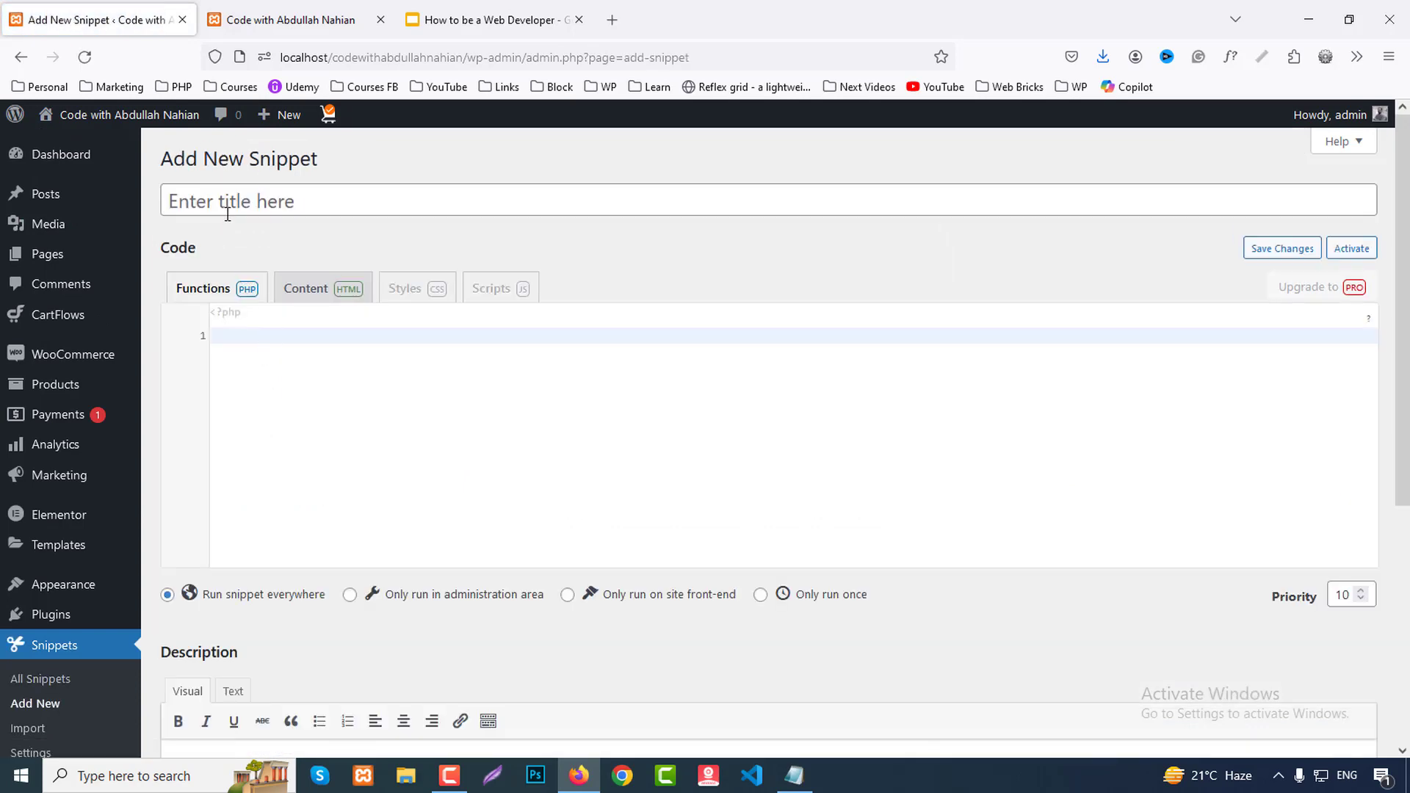
{"action": "left_click", "coordinate": [221, 200]}
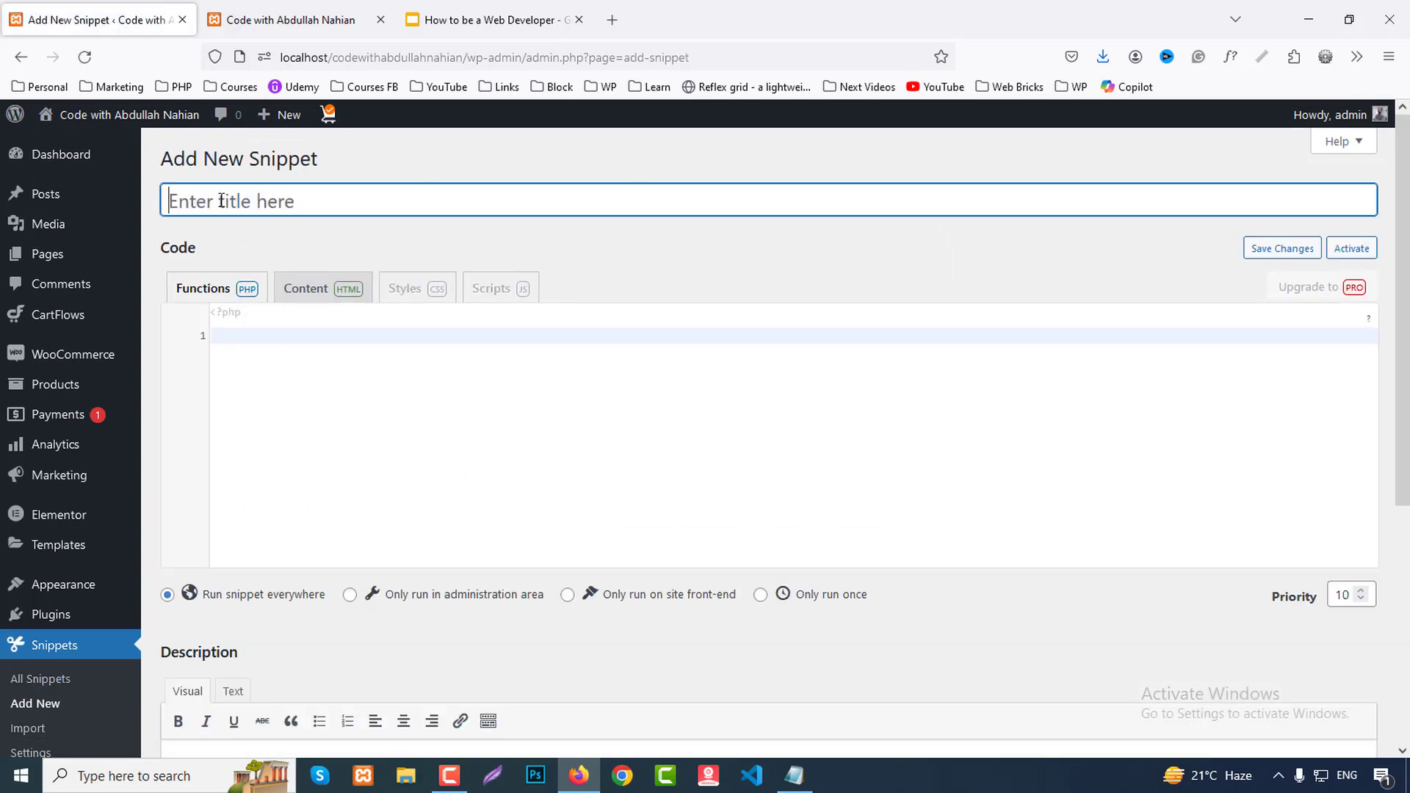
{"action": "type", "text": "Add to C"}
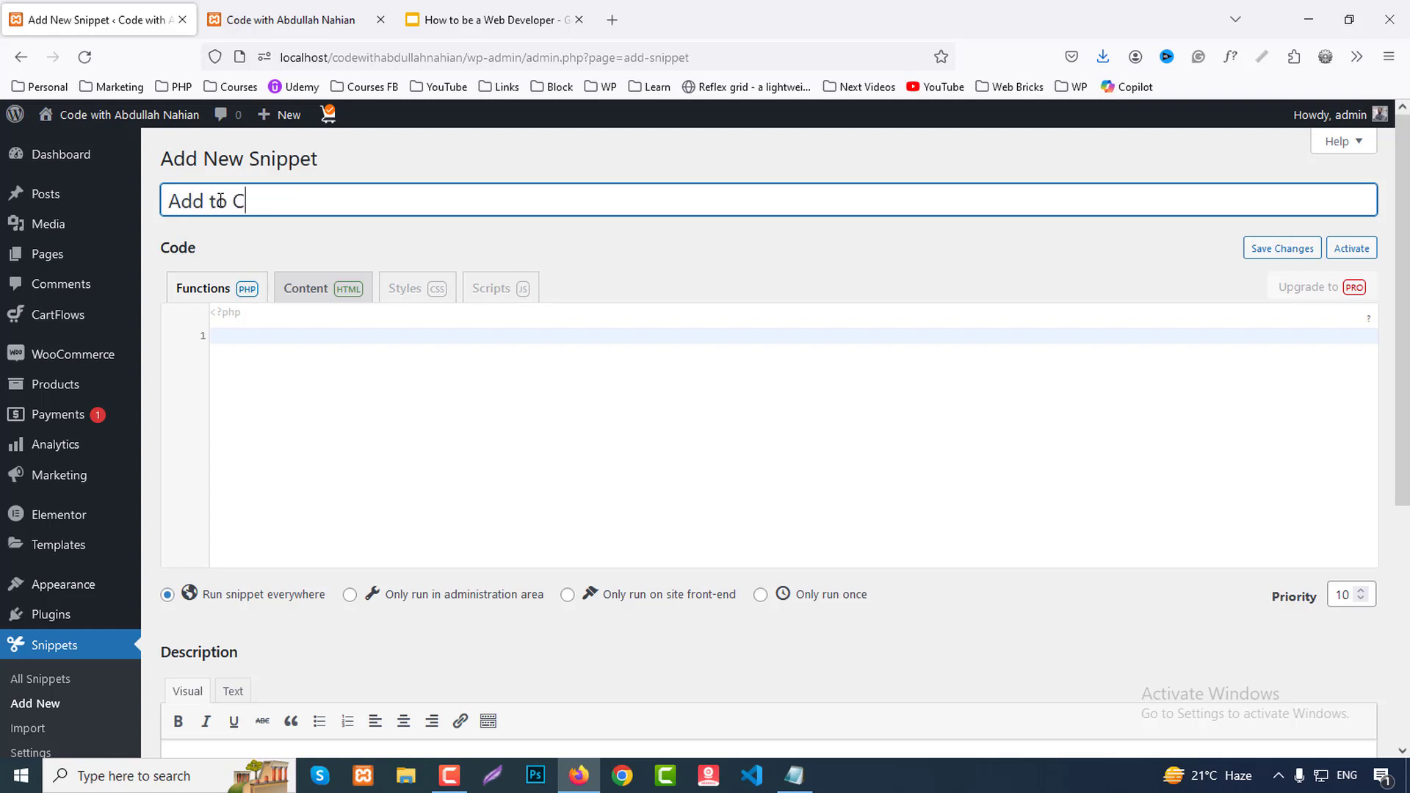
{"action": "type", "text": "art Button"}
Step: Paste the add-to-cart text filter code returning 'Buy Now', then save and activate the snippet
{"action": "left_click", "coordinate": [267, 344]}
{"action": "type", "text": "function custom_add_to_cart_text($button_text) {     return __('Buy Now', 'woocommerce'); }  add_filter('woocommerce_product_single_add_to_cart_text', 'custom_add_to_cart_text', 10, 1); add_filter('woocommerce_product_add_to_cart_text', 'custom_add_to_cart_text', 10, 1);"}
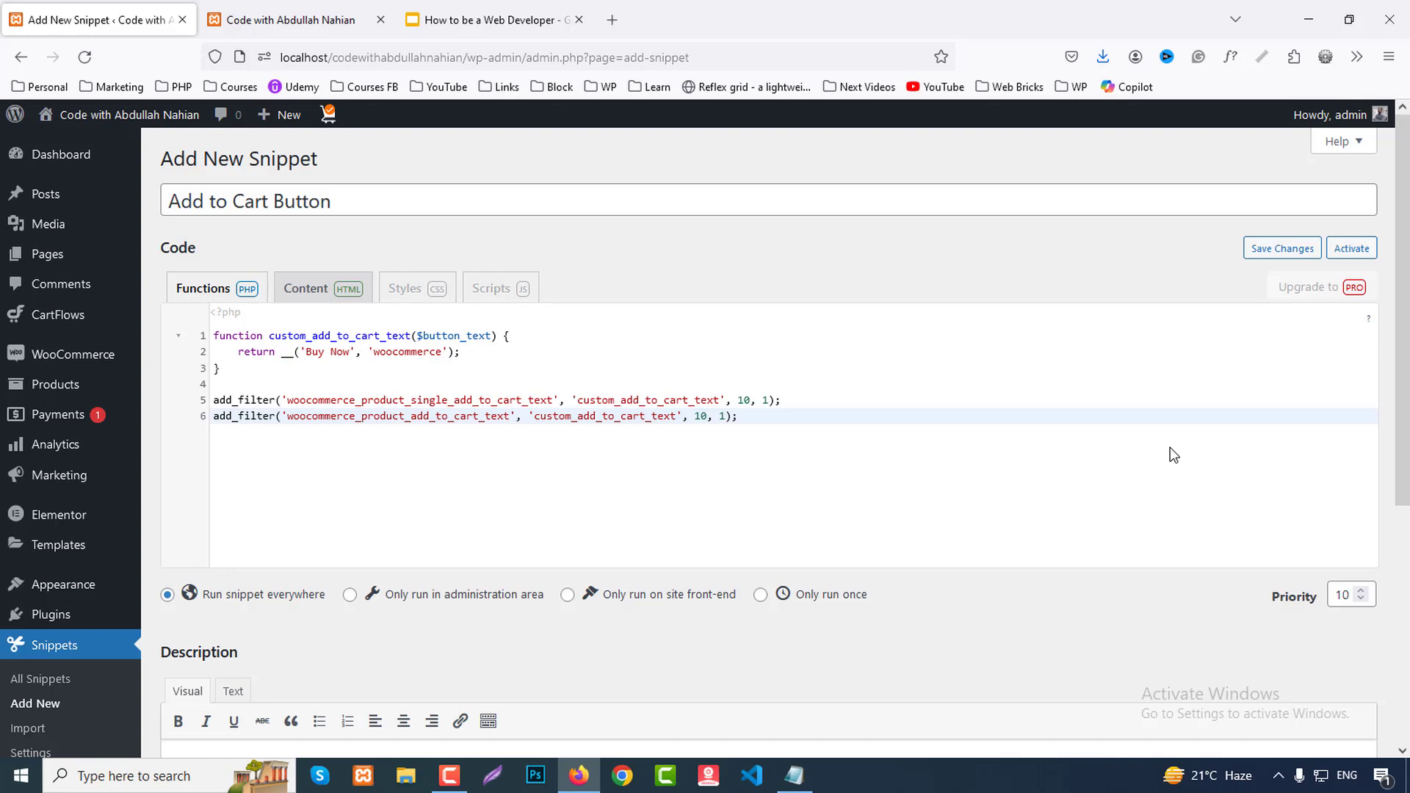
{"action": "scroll", "coordinate": [894, 419], "scroll_direction": "down", "scroll_amount": 1}
{"action": "scroll", "coordinate": [894, 419], "scroll_direction": "down", "scroll_amount": 4}
{"action": "scroll", "coordinate": [277, 683], "scroll_direction": "up", "scroll_amount": 1}
{"action": "scroll", "coordinate": [277, 683], "scroll_direction": "down", "scroll_amount": 2}
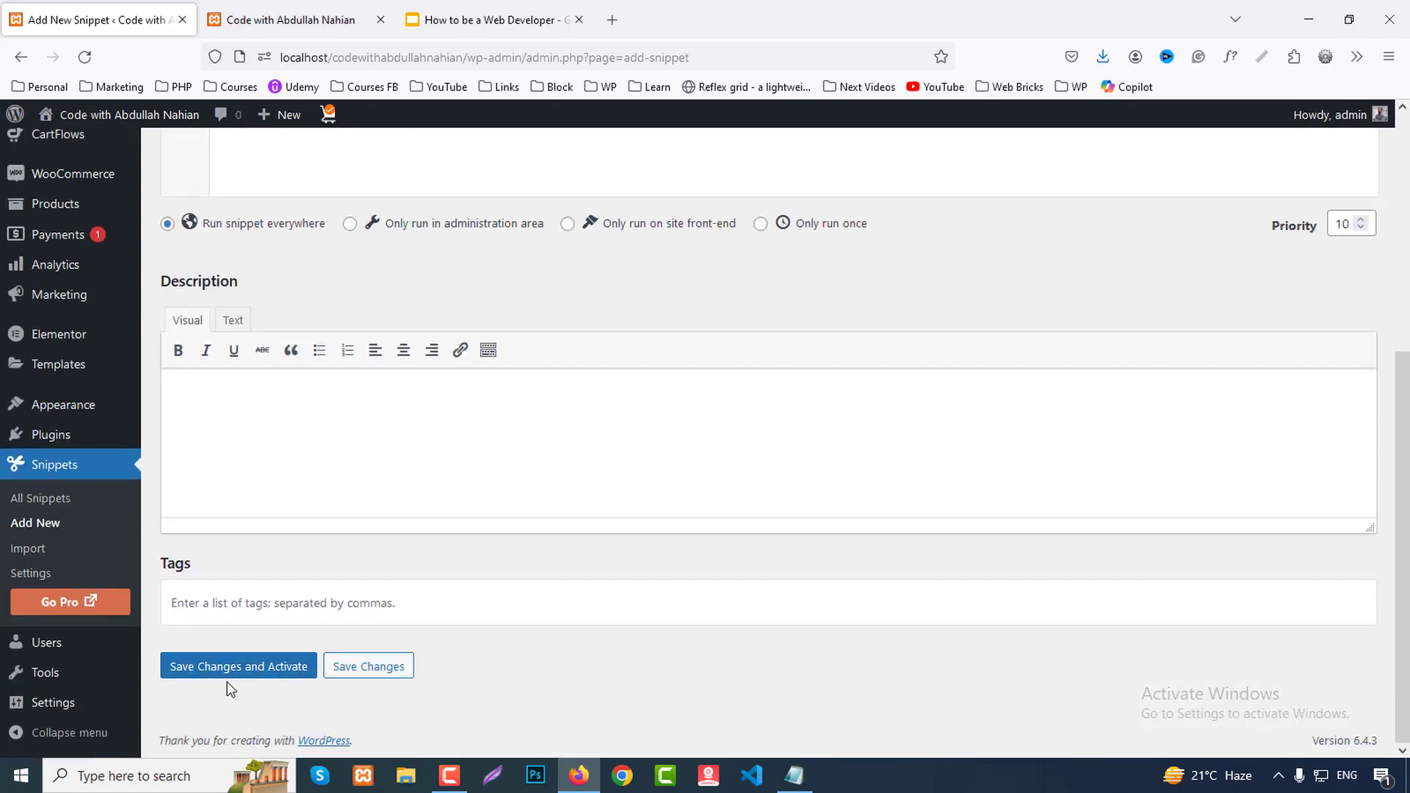
{"action": "left_click", "coordinate": [227, 666]}
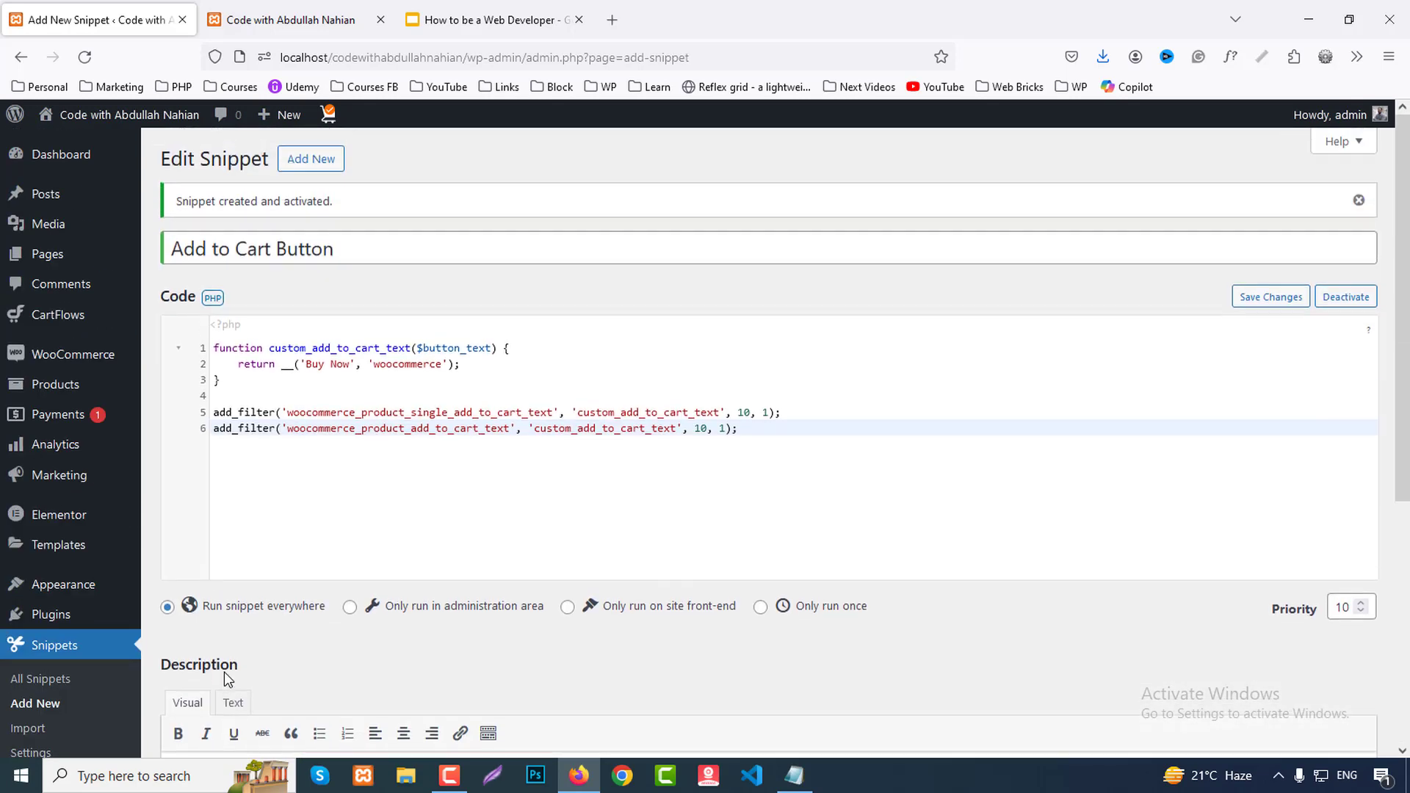
Step: Reload the storefront, check the Trending Products show 'Buy Now' buttons, and open Assorted Coffee
{"action": "left_click", "coordinate": [305, 20]}
{"action": "left_click", "coordinate": [84, 57]}
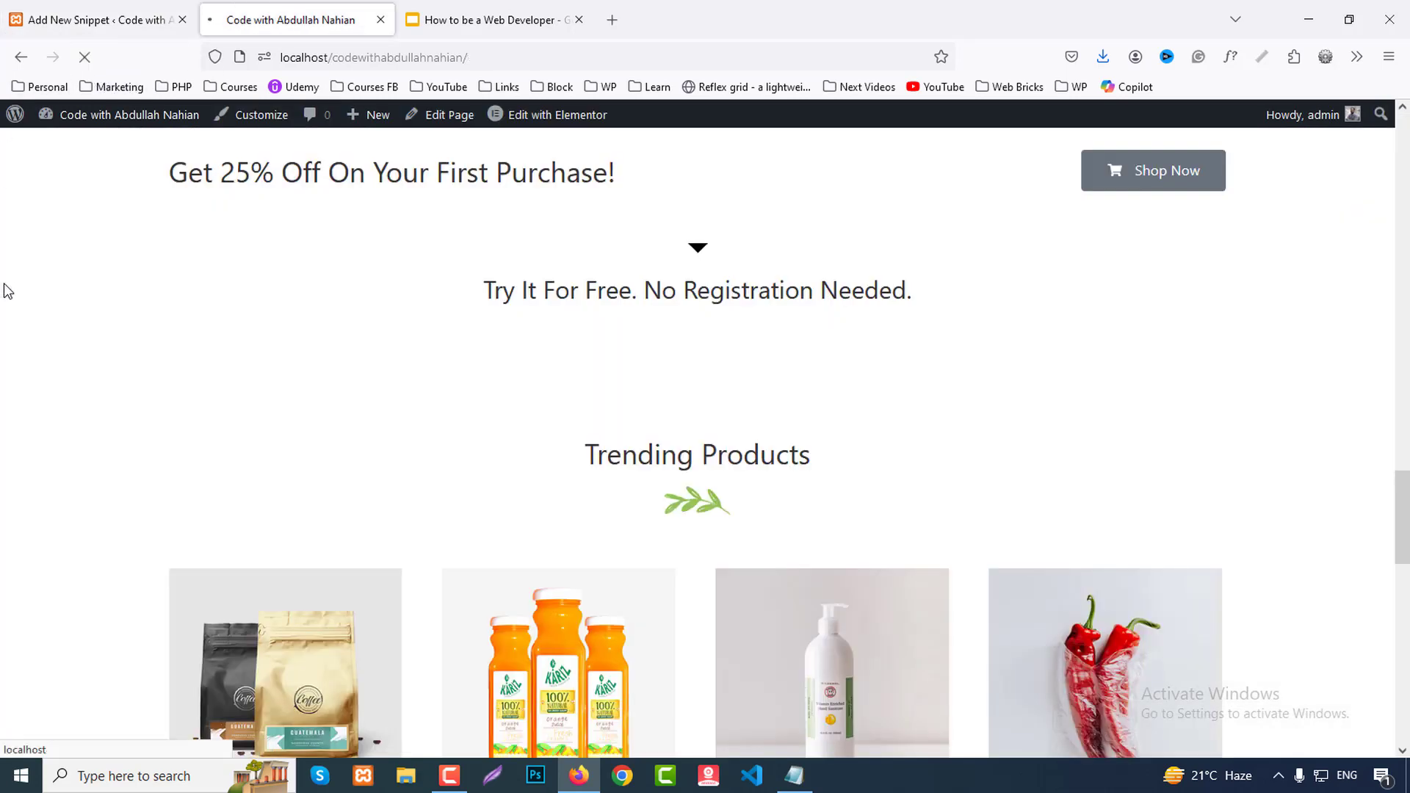
{"action": "scroll", "coordinate": [2, 326], "scroll_direction": "down", "scroll_amount": 6}
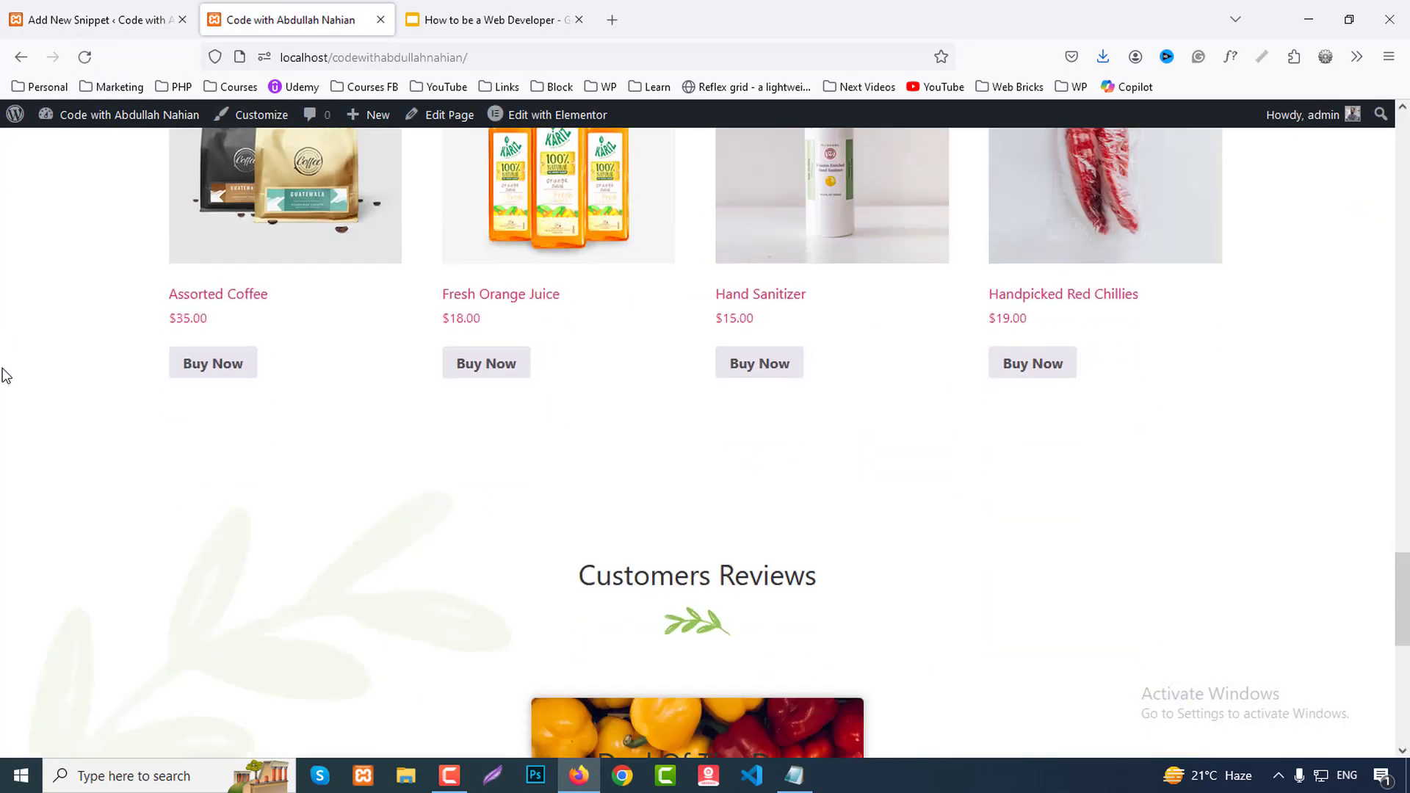
{"action": "scroll", "coordinate": [1073, 468], "scroll_direction": "down", "scroll_amount": 8}
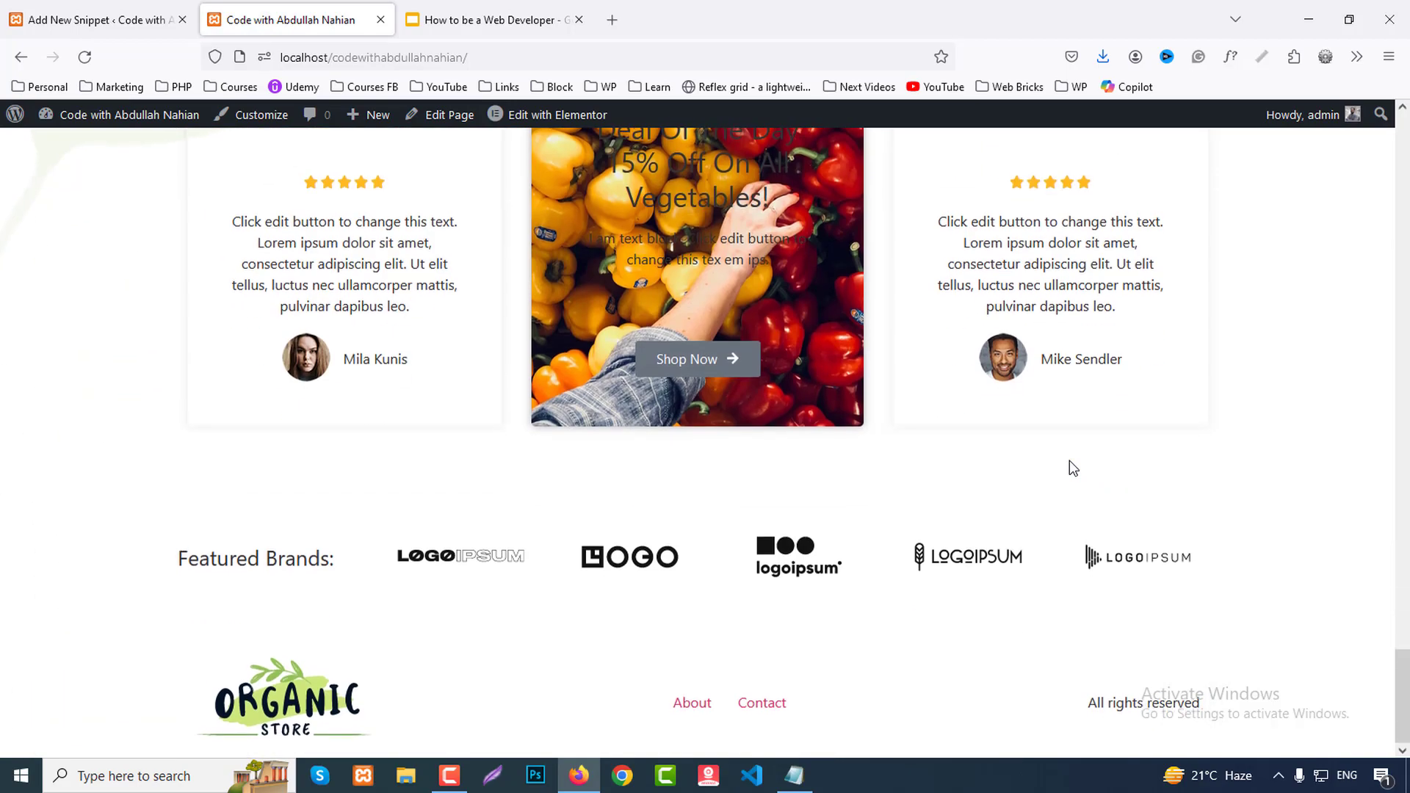
{"action": "scroll", "coordinate": [1073, 468], "scroll_direction": "up", "scroll_amount": 6}
{"action": "scroll", "coordinate": [1069, 461], "scroll_direction": "up", "scroll_amount": 20}
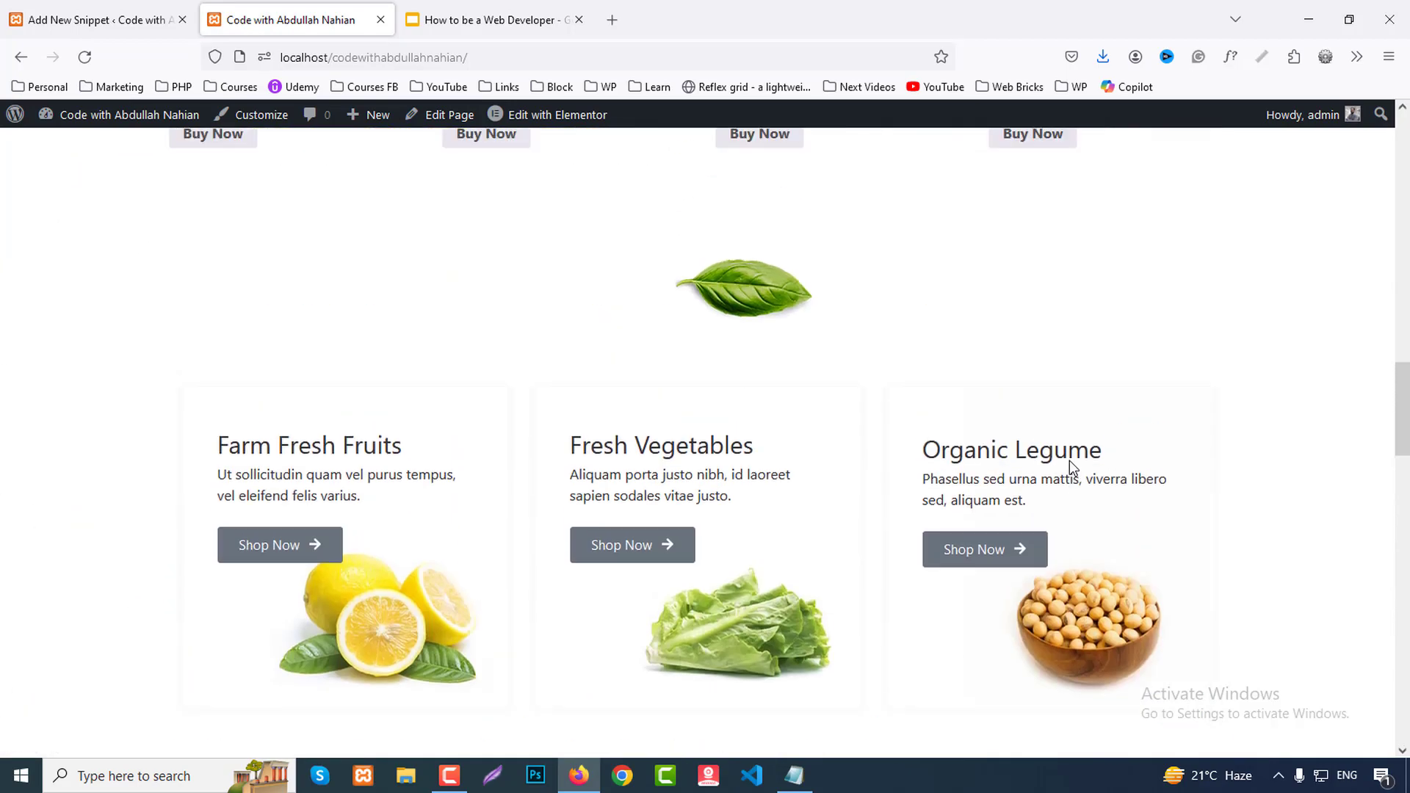
{"action": "left_click", "coordinate": [307, 261]}
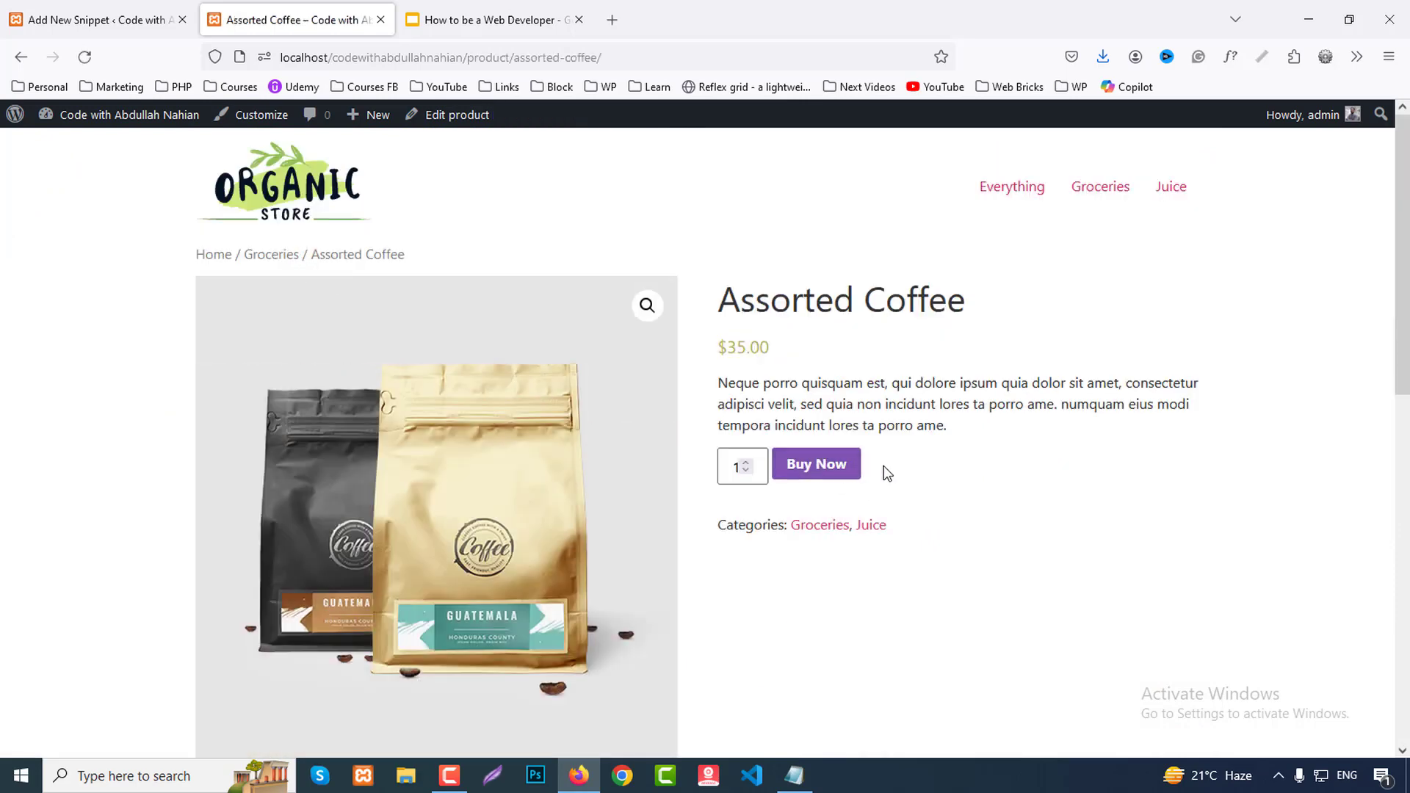
Step: Replace 'Buy Now' with 'Another Text' on line 2 of the snippet and save it
{"action": "left_click", "coordinate": [122, 10]}
{"action": "left_click_drag", "start_coordinate": [306, 364], "coordinate": [350, 365]}
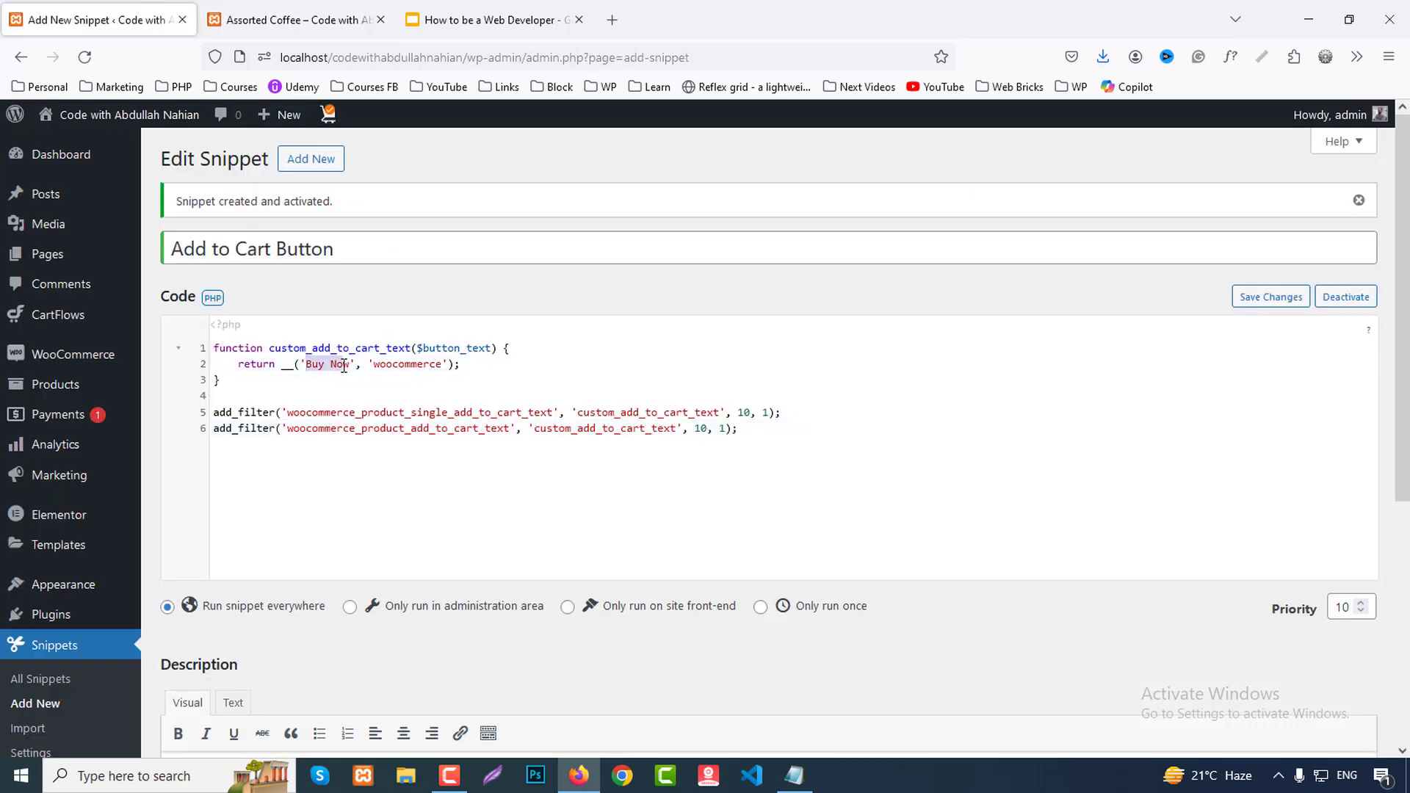
{"action": "type", "text": "Another"}
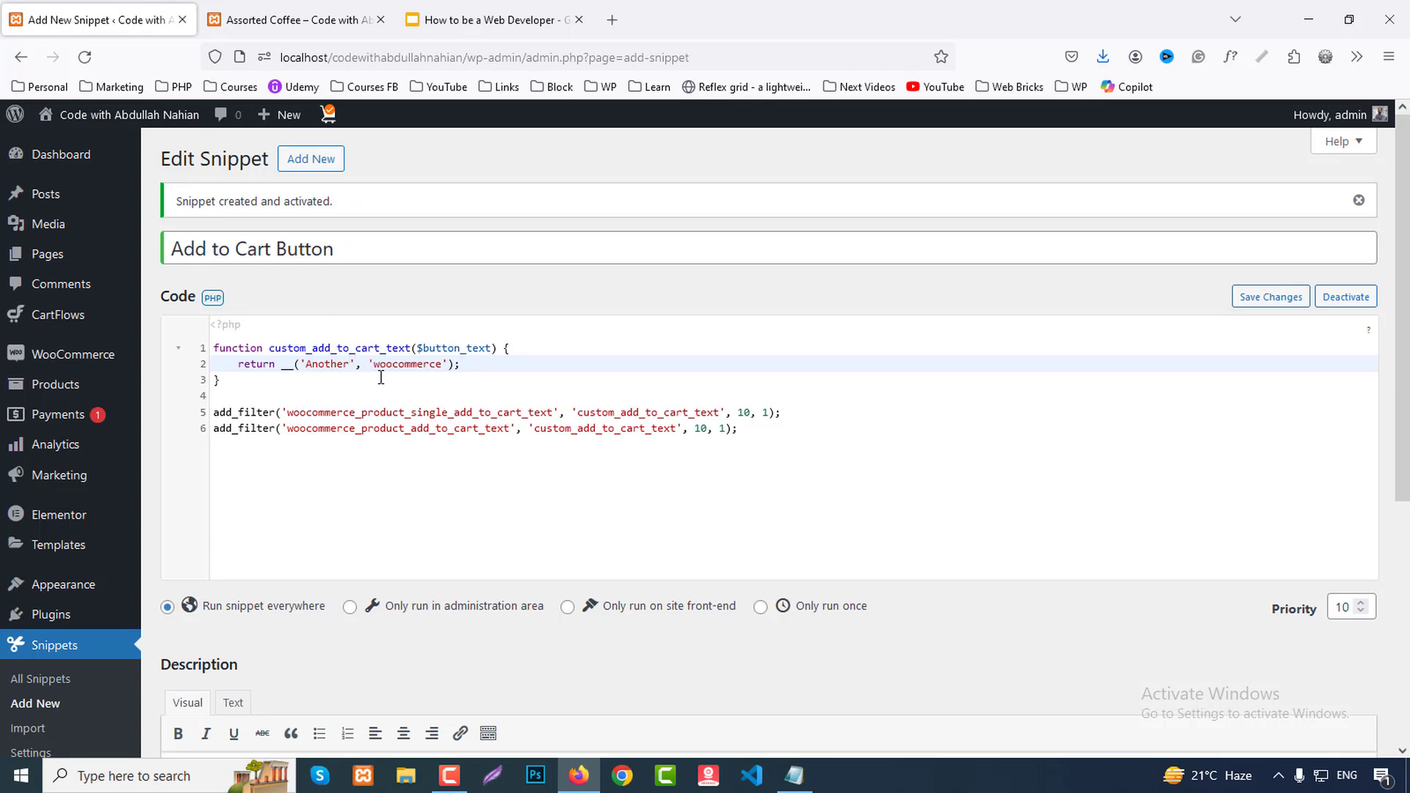
{"action": "type", "text": " Text"}
{"action": "scroll", "coordinate": [382, 377], "scroll_direction": "down", "scroll_amount": 5}
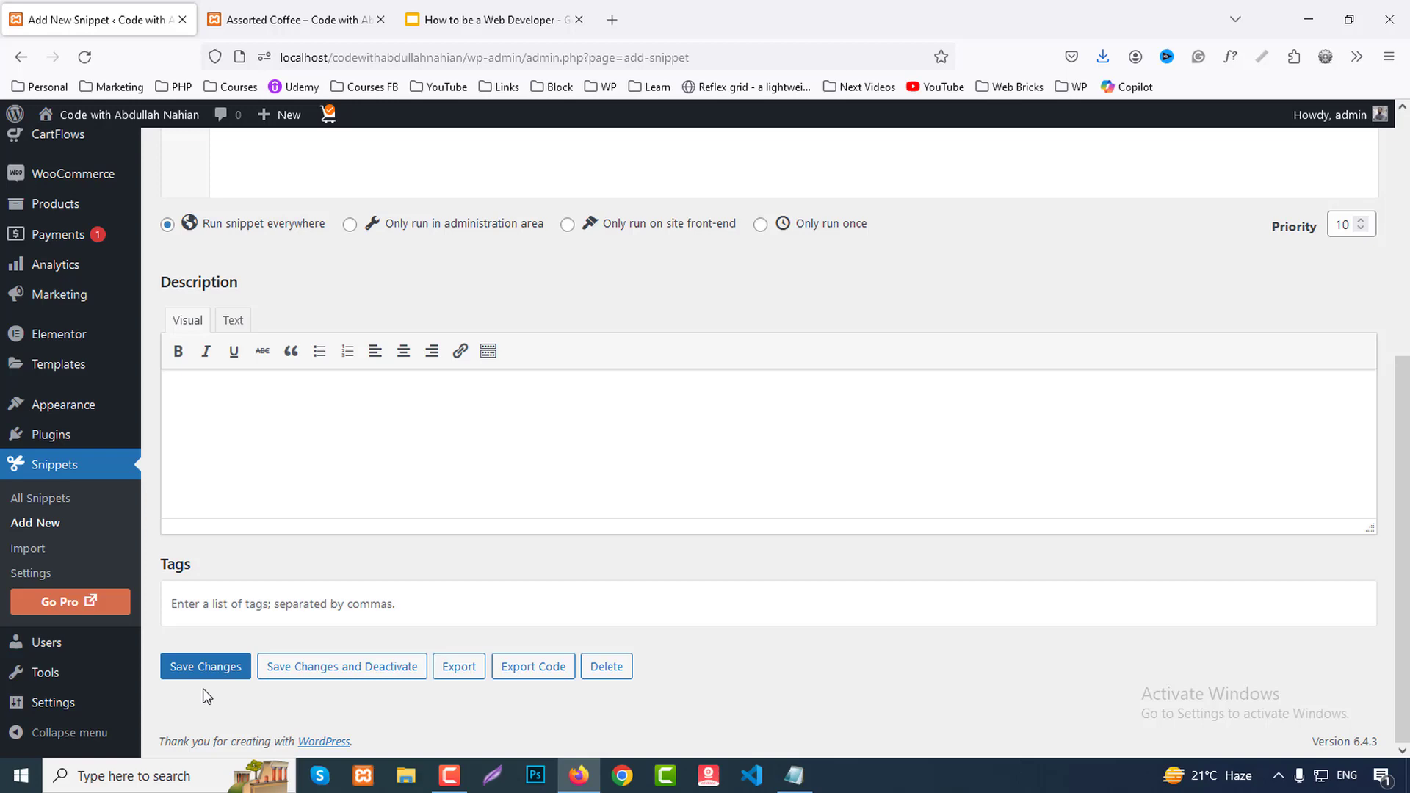
{"action": "left_click", "coordinate": [219, 670]}
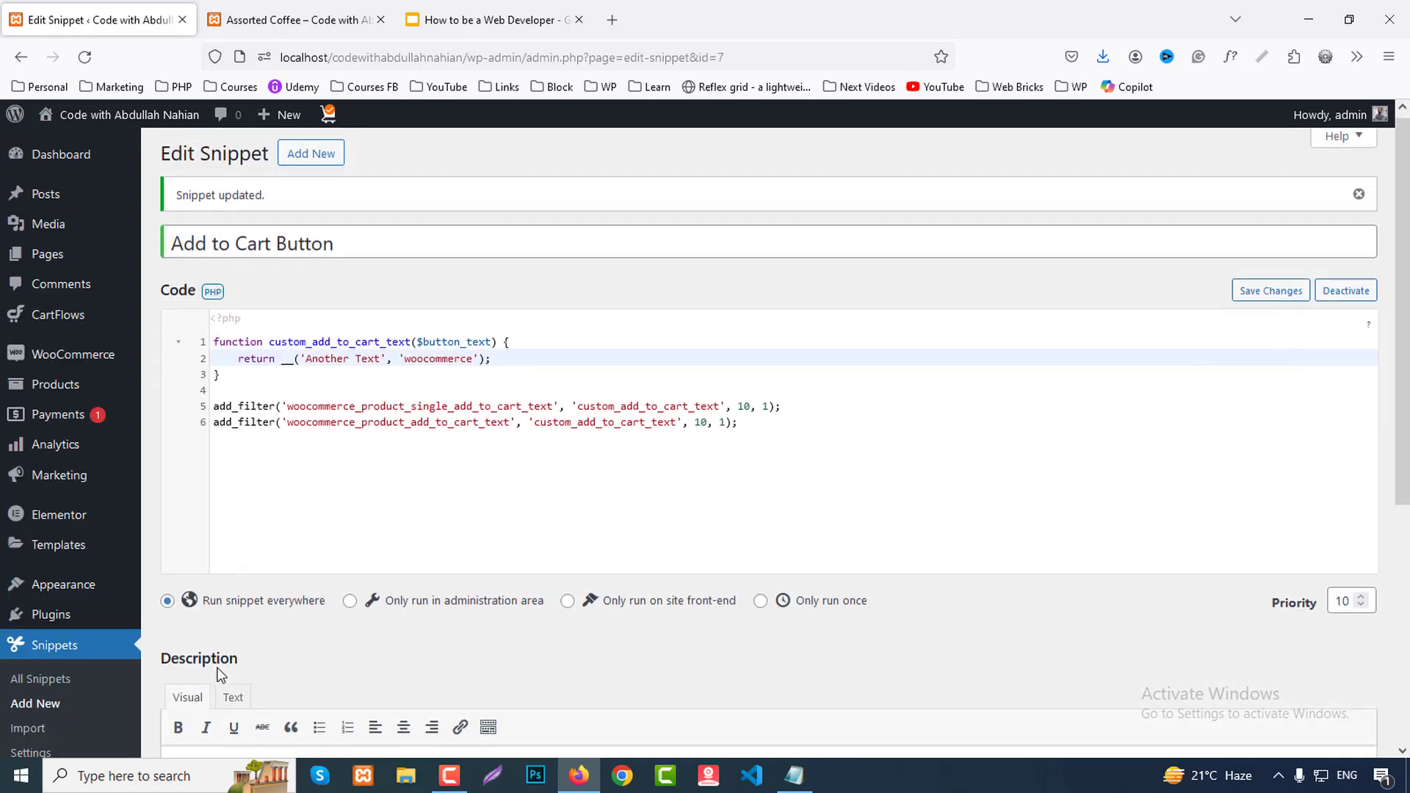
{"action": "left_click", "coordinate": [290, 17]}
Step: Reload the Assorted Coffee product page and confirm its cart button reads 'Another Text'
{"action": "left_click", "coordinate": [85, 59]}
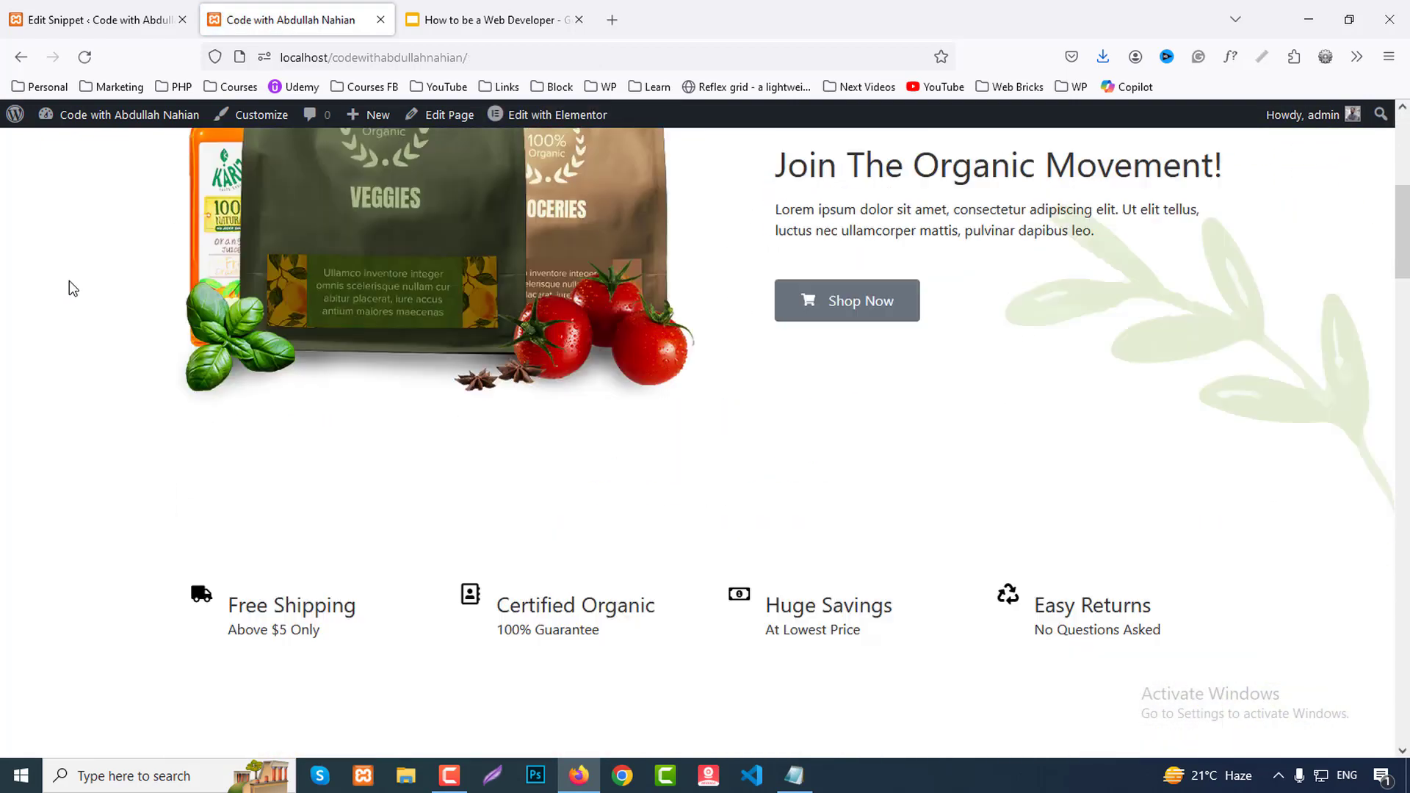
{"action": "scroll", "coordinate": [69, 286], "scroll_direction": "down", "scroll_amount": 10}
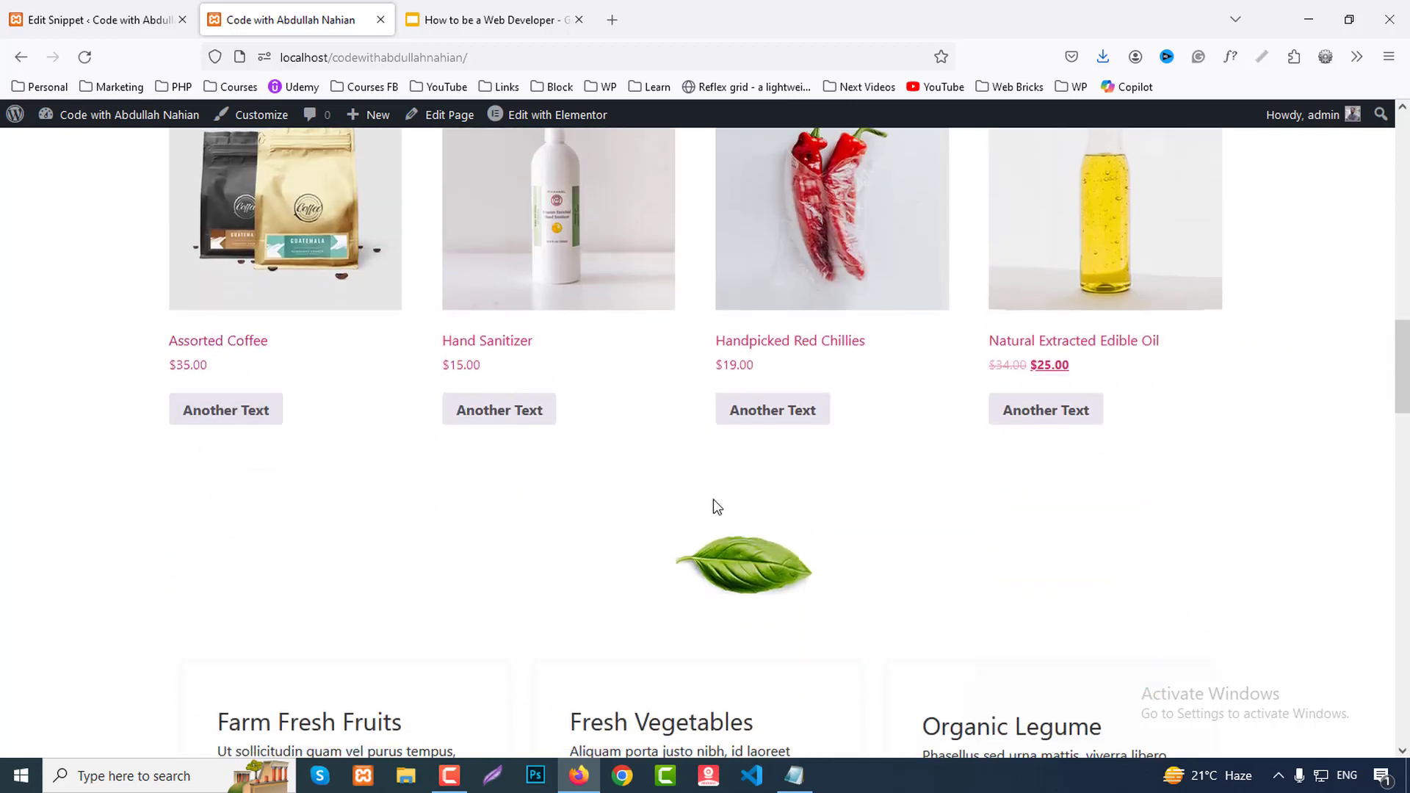
{"action": "scroll", "coordinate": [713, 507], "scroll_direction": "up", "scroll_amount": 10}
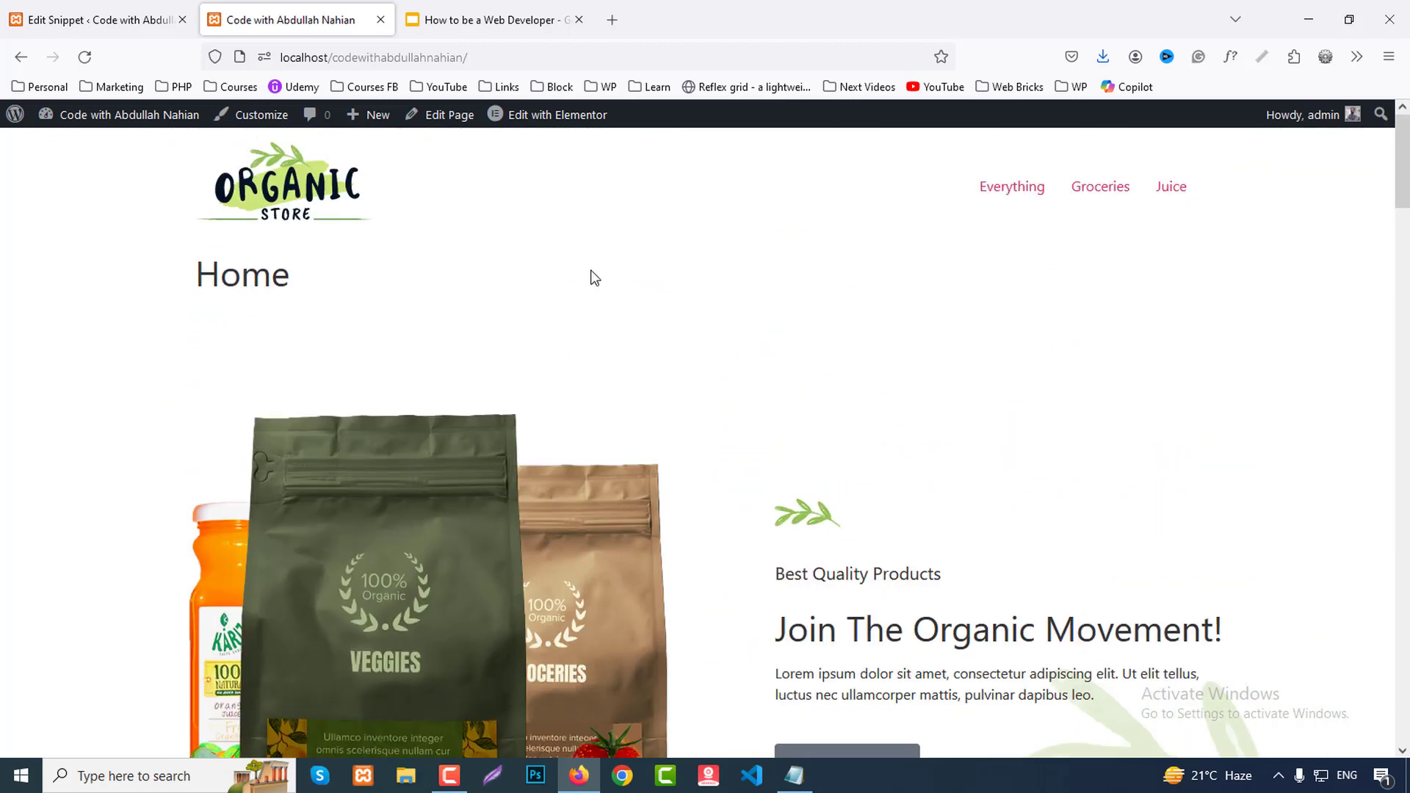
Step: Check the Groceries category's ten products show 'Another Text' buttons, then return to Home
{"action": "left_click", "coordinate": [1113, 192]}
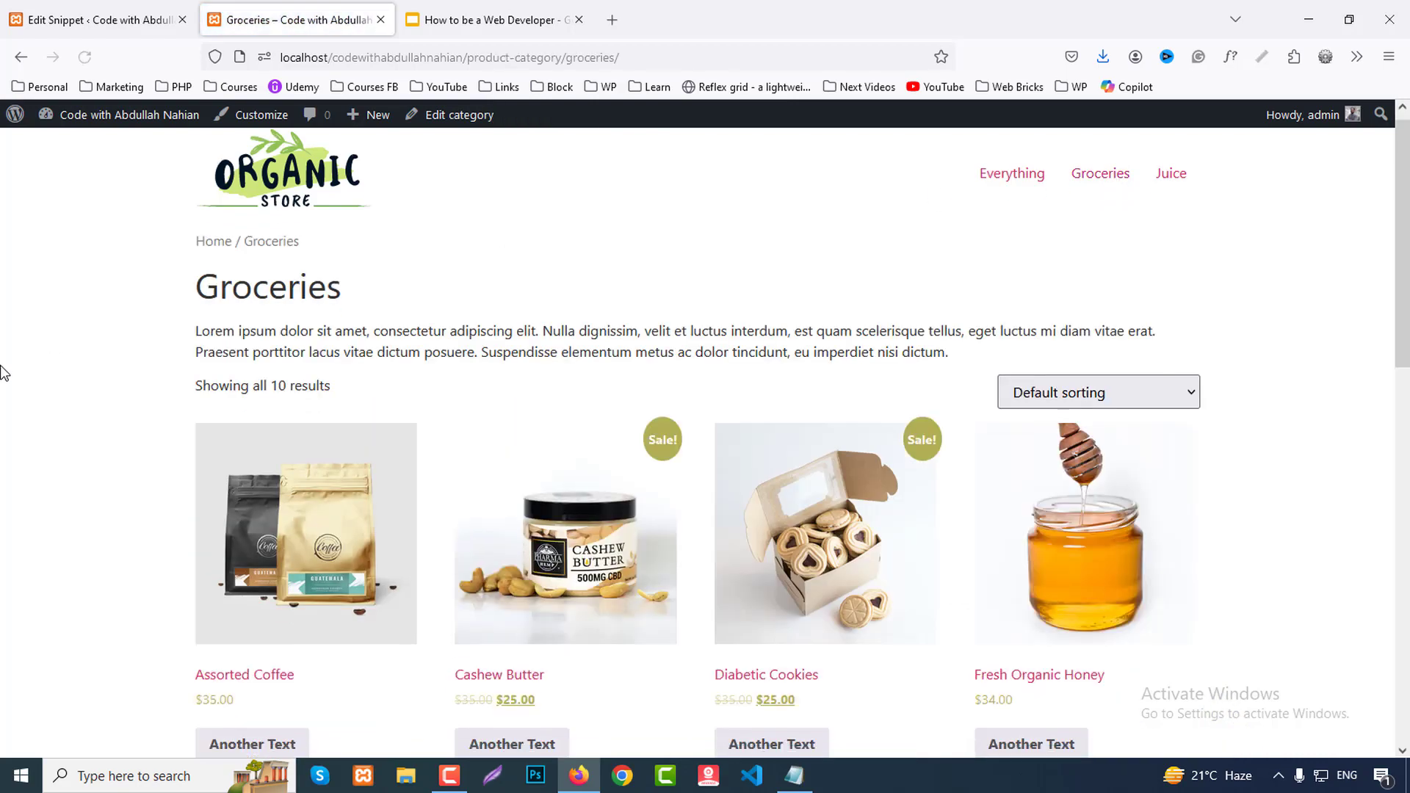
{"action": "scroll", "coordinate": [3, 372], "scroll_direction": "down", "scroll_amount": 8}
{"action": "scroll", "coordinate": [2, 372], "scroll_direction": "down", "scroll_amount": 4}
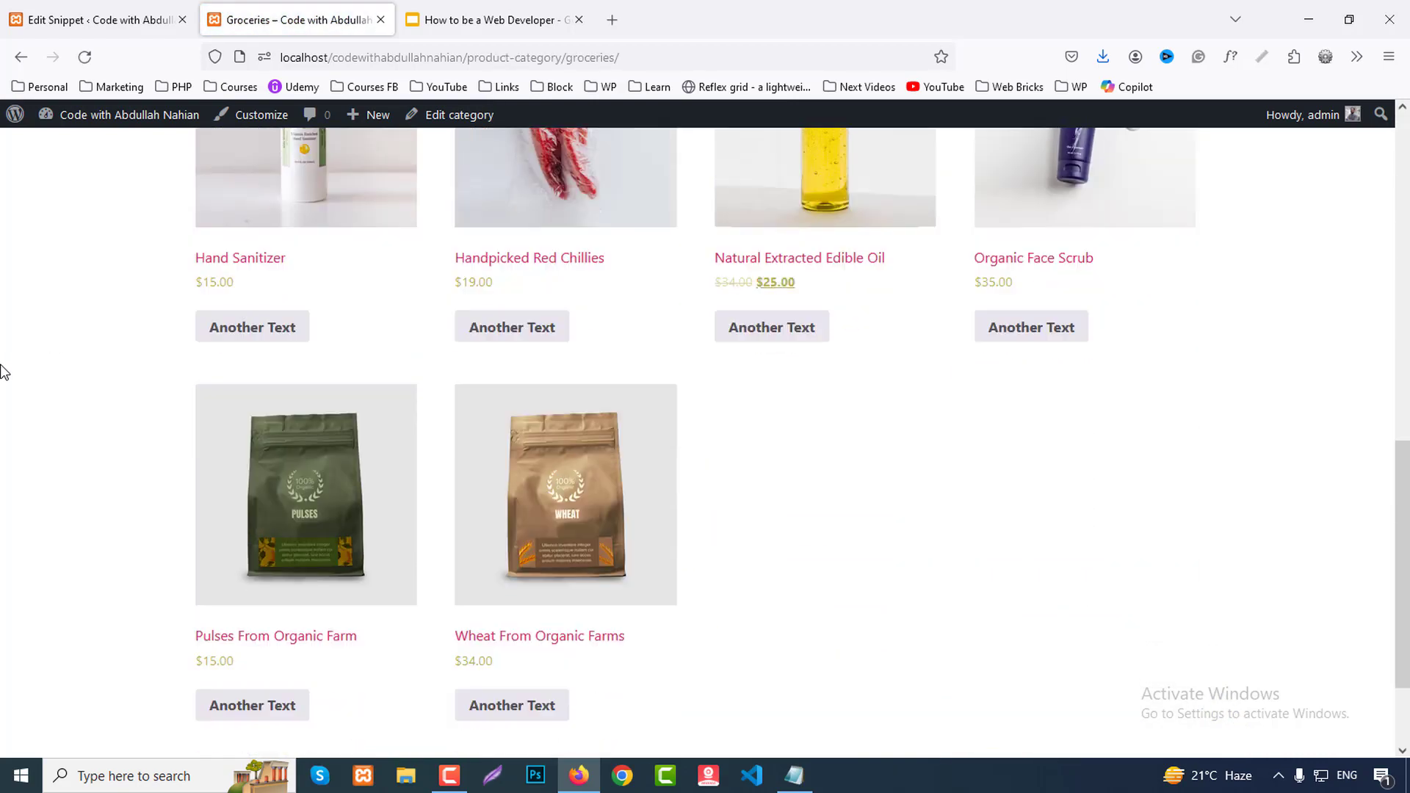
{"action": "scroll", "coordinate": [3, 372], "scroll_direction": "up", "scroll_amount": 12}
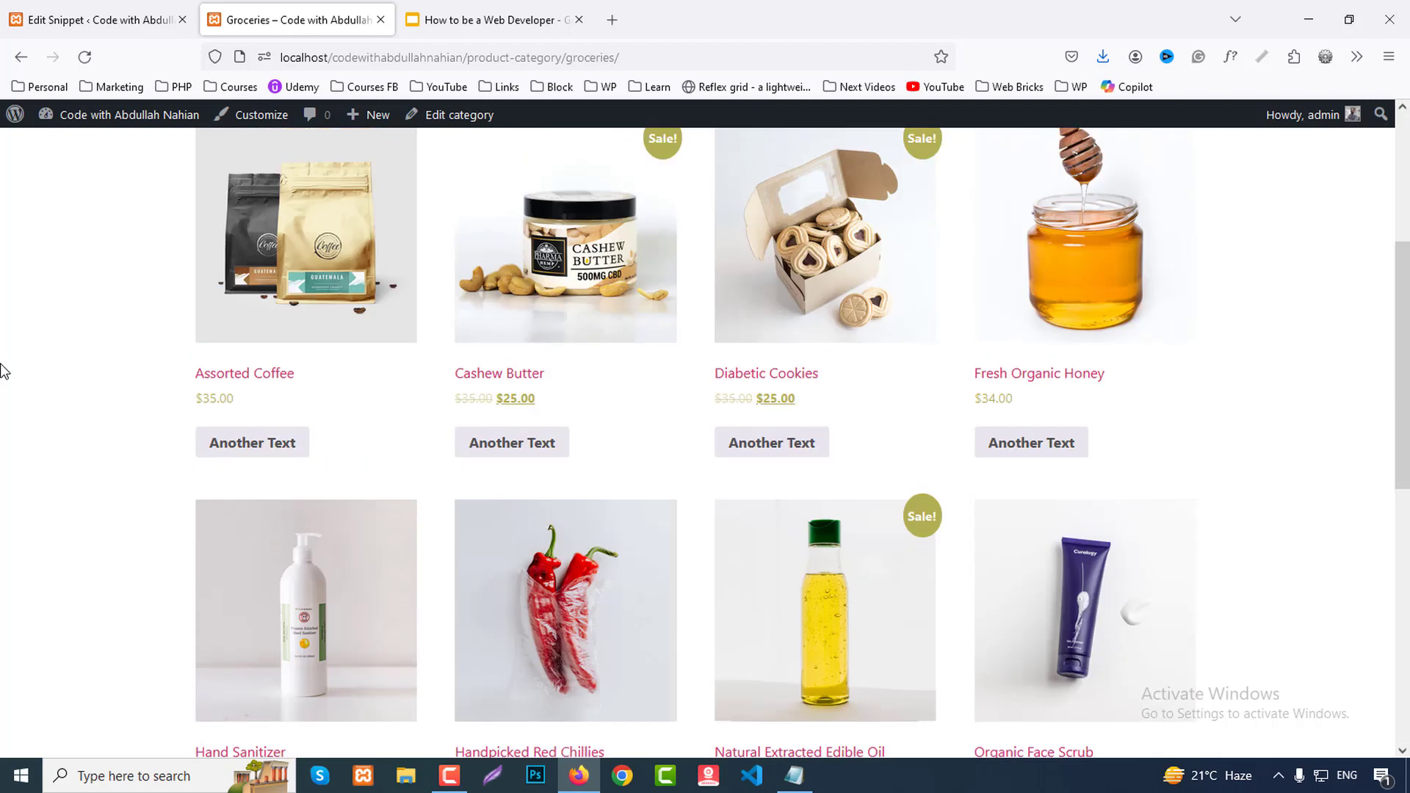
{"action": "left_click", "coordinate": [282, 179]}
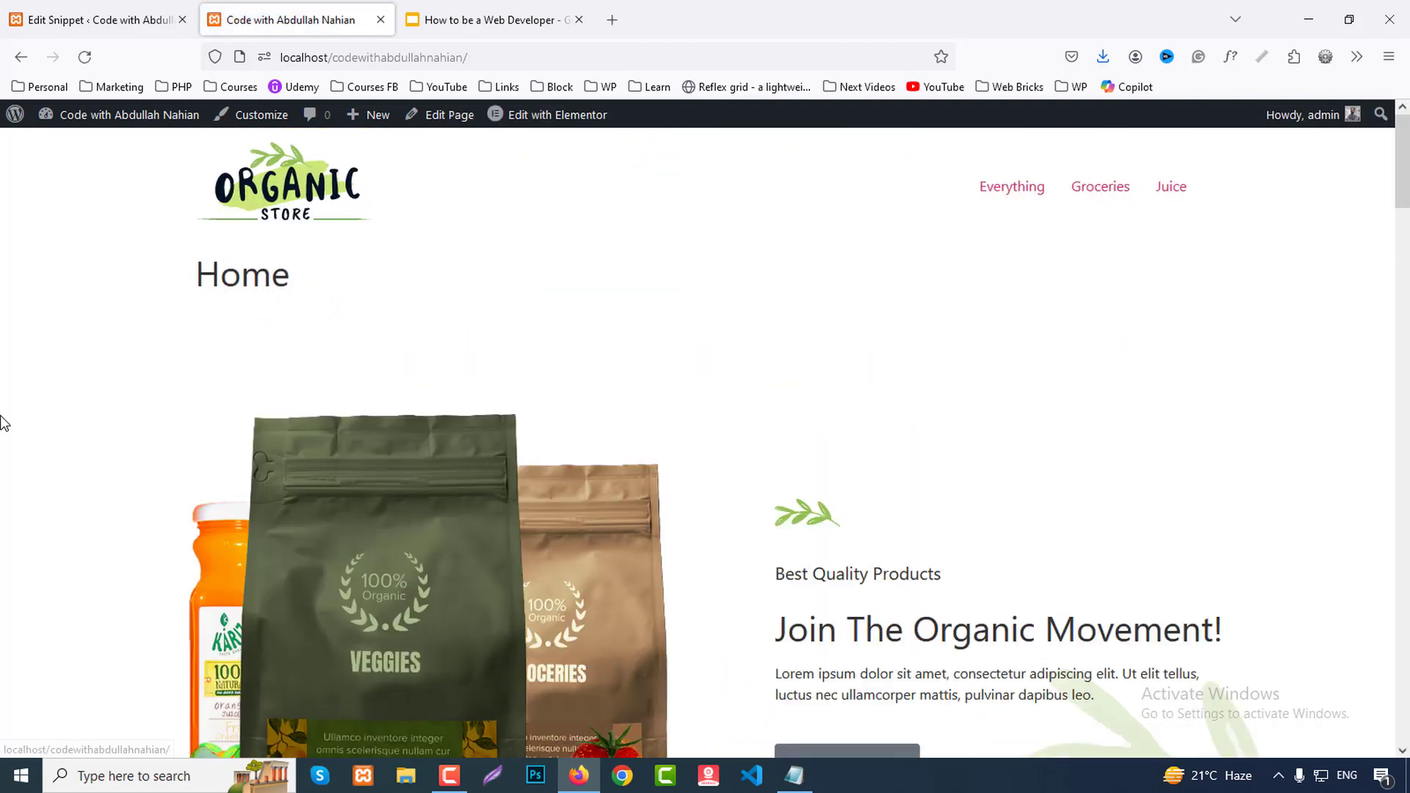
{"action": "scroll", "coordinate": [3, 428], "scroll_direction": "down", "scroll_amount": 5}
{"action": "scroll", "coordinate": [3, 428], "scroll_direction": "down", "scroll_amount": 3}
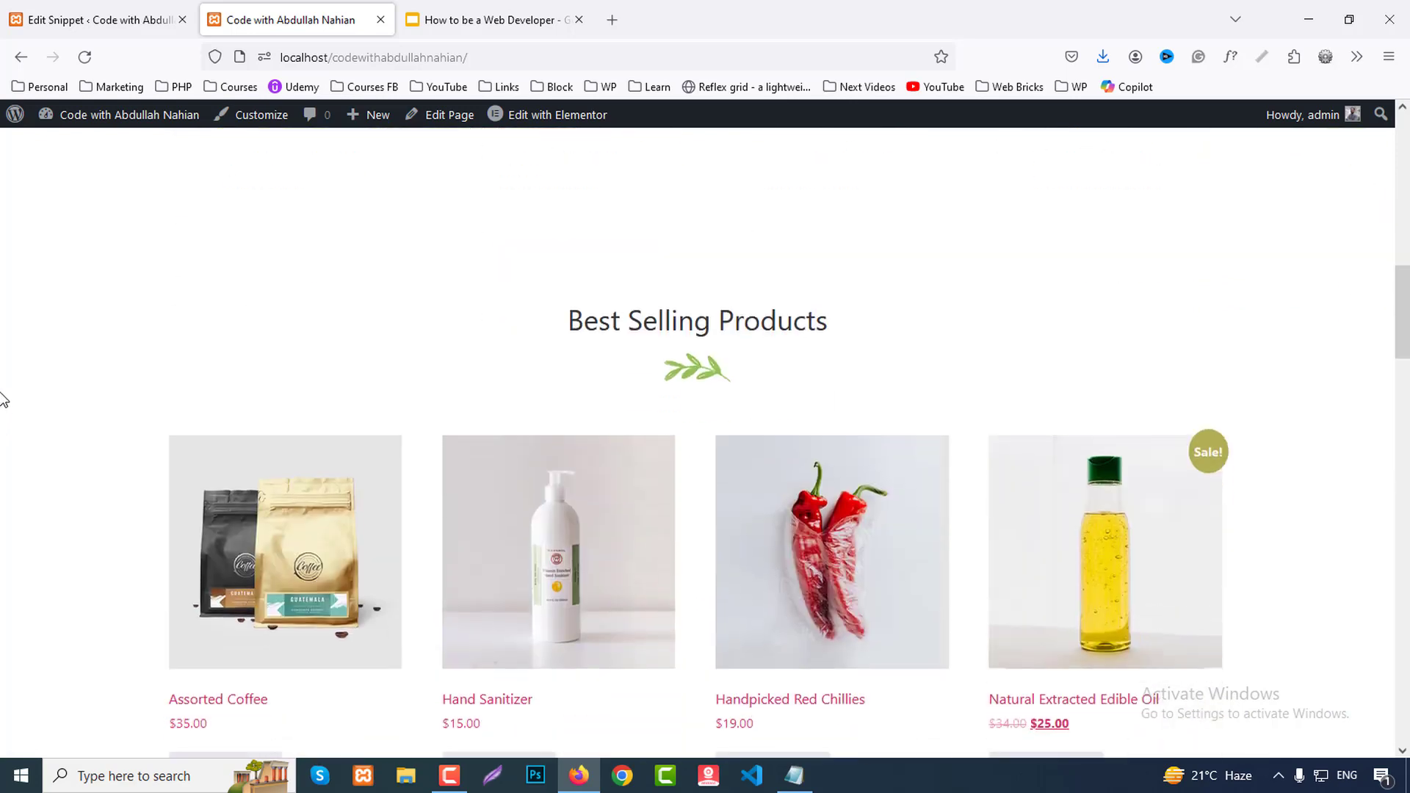
{"action": "scroll", "coordinate": [3, 400], "scroll_direction": "down", "scroll_amount": 3}
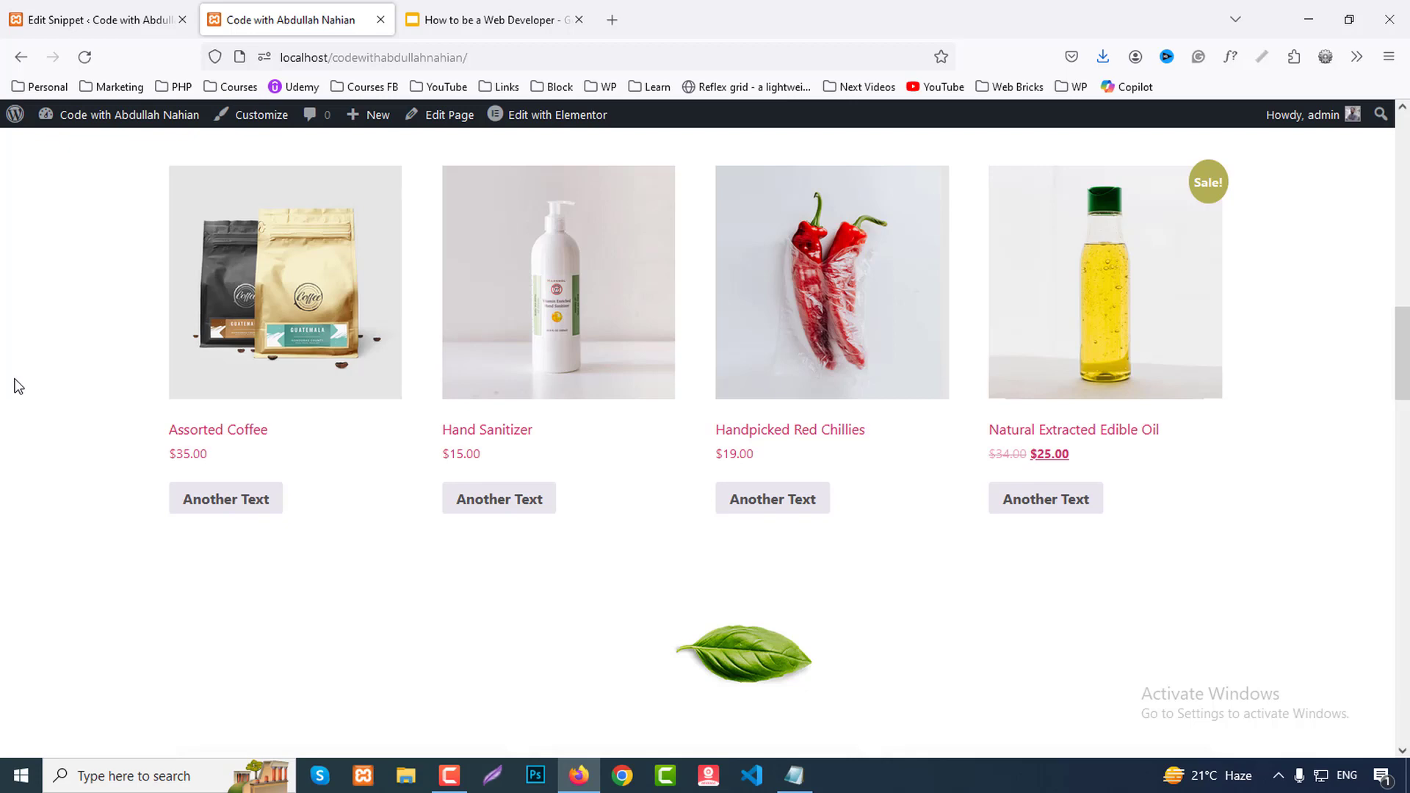
{"action": "scroll", "coordinate": [25, 379], "scroll_direction": "up", "scroll_amount": 3}
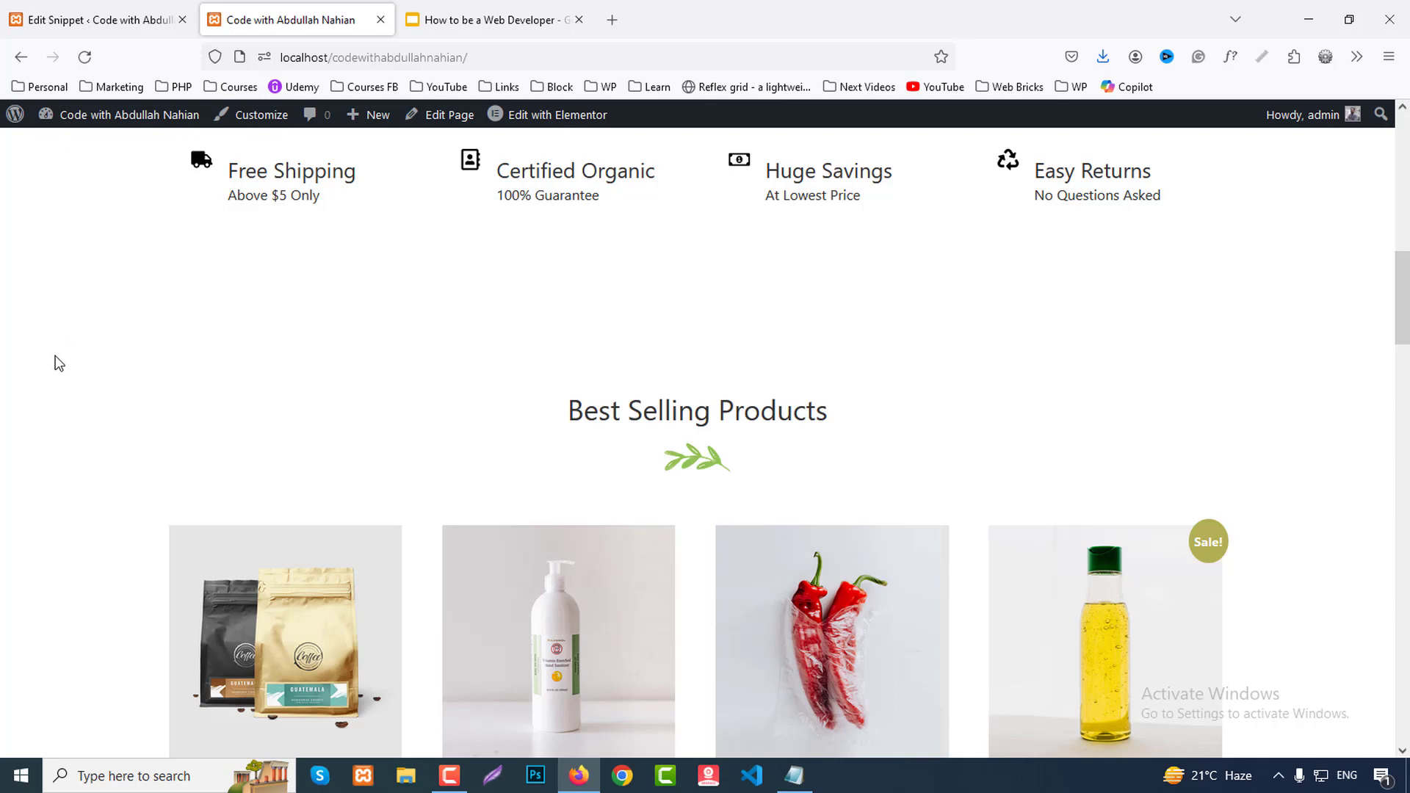
{"action": "scroll", "coordinate": [60, 367], "scroll_direction": "up", "scroll_amount": 10}
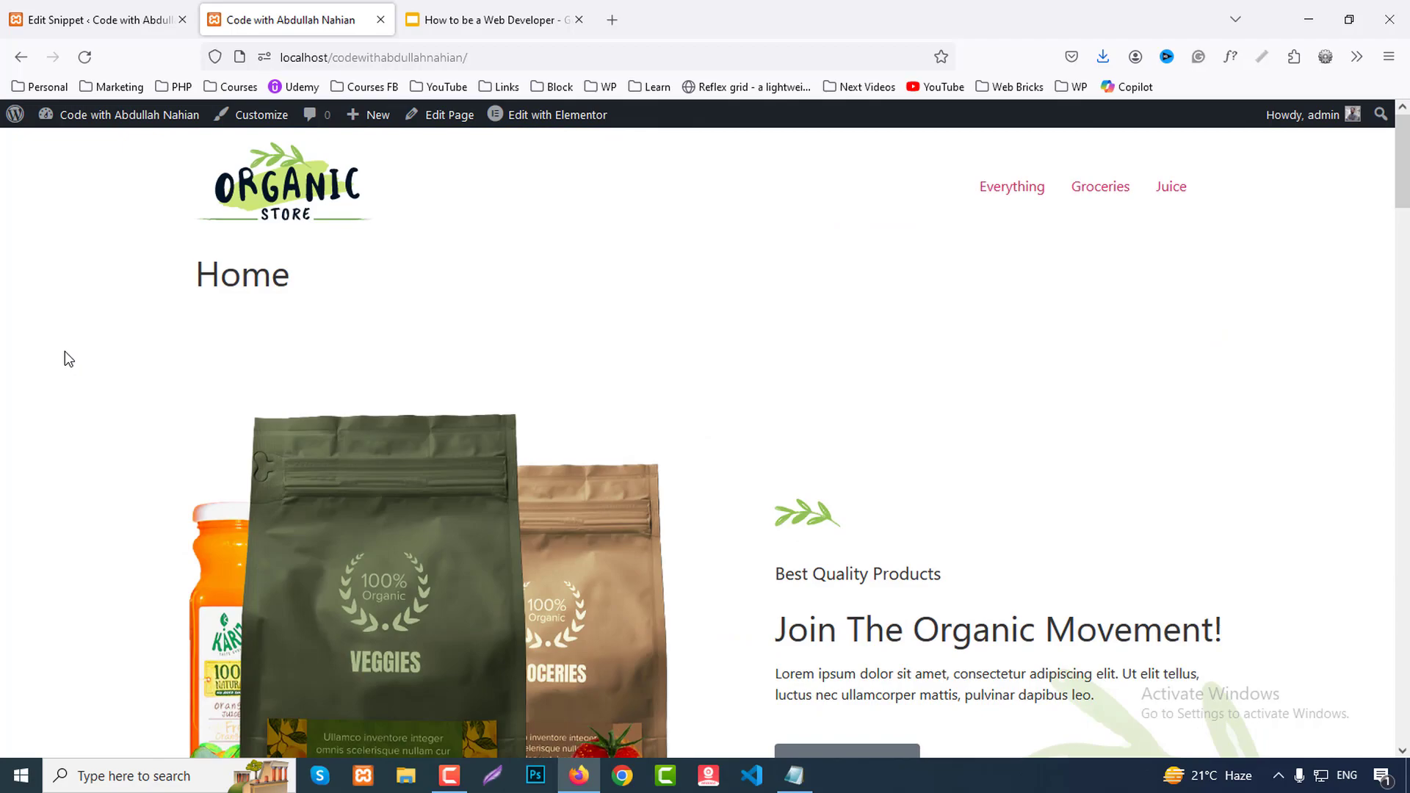